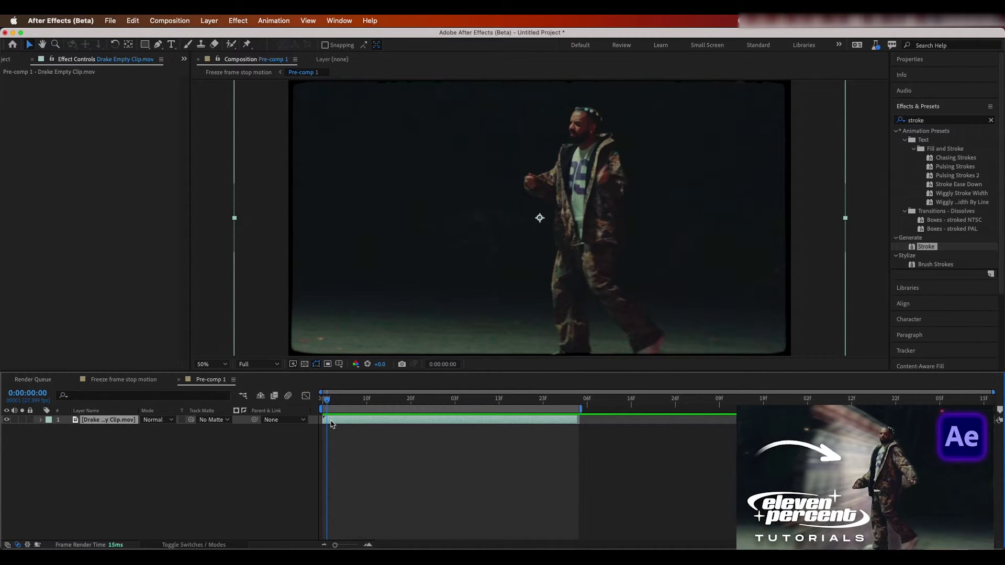
# Step: Return Pre-comp 1 to its first frame and clear the 'stroke' effects search
pyautogui.click(323, 402)
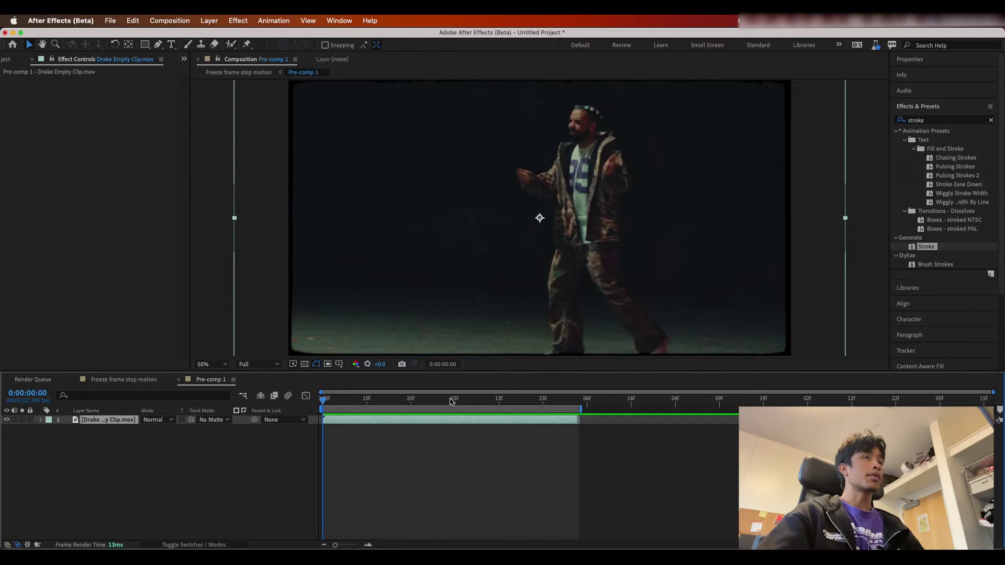
pyautogui.click(991, 120)
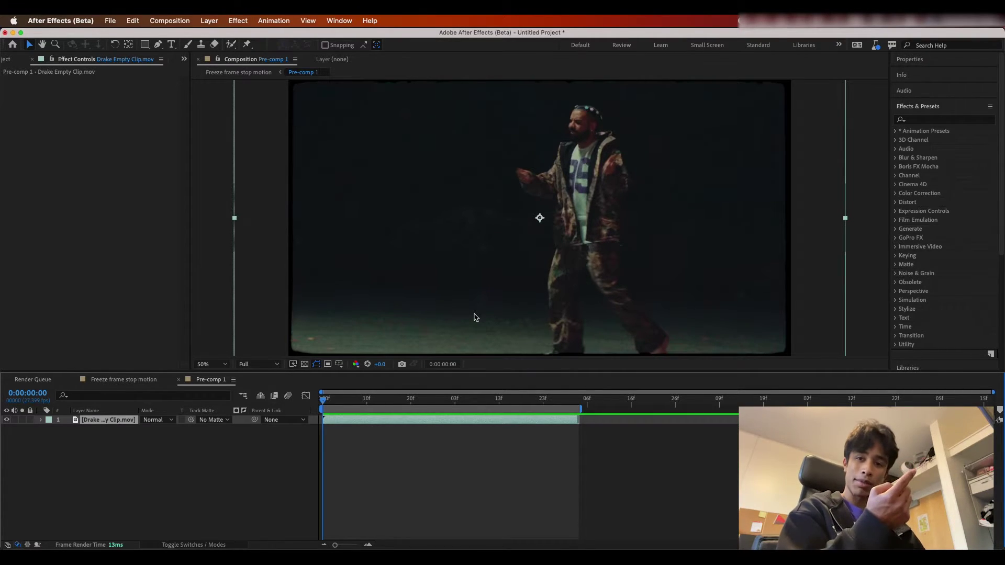
# Step: Paint the walking man's body with the Roto Brush in the clip's Layer panel
pyautogui.doubleClick(626, 210)
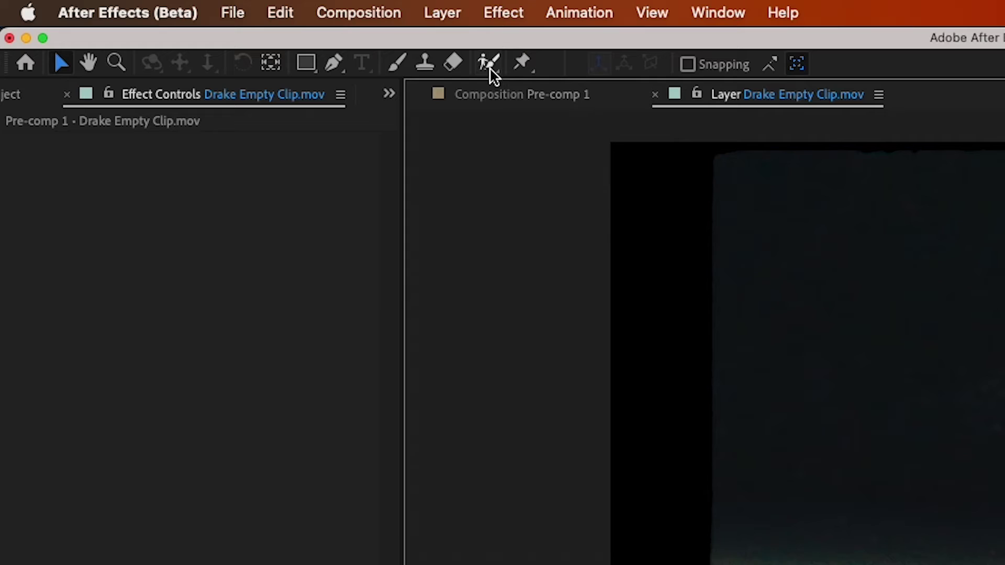
pyautogui.click(491, 65)
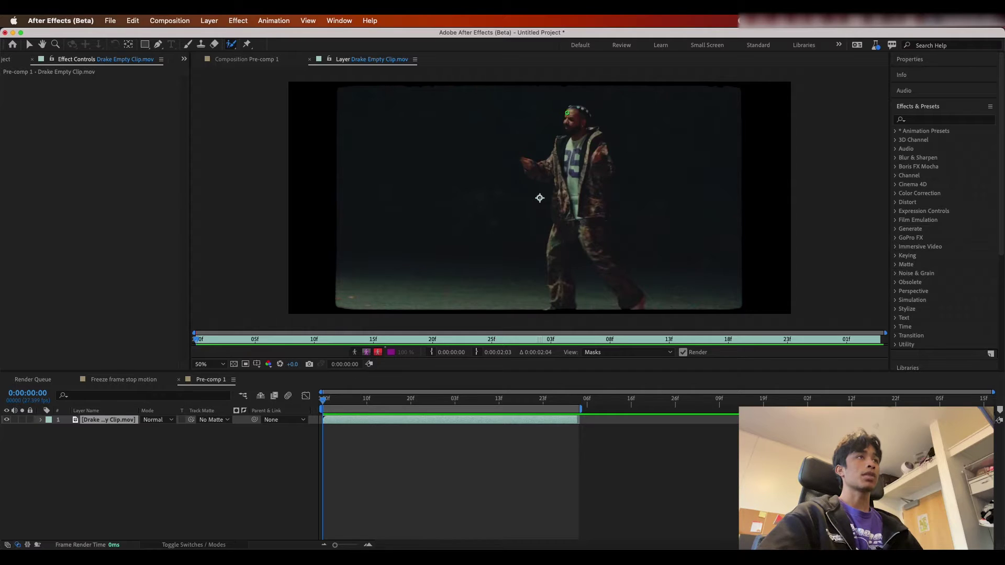
pyautogui.moveTo(567, 113); pyautogui.dragTo(565, 154)
pyautogui.moveTo(576, 118)
pyautogui.mouseDown()
pyautogui.moveTo(559, 270)
pyautogui.moveTo(630, 298)
pyautogui.mouseUp()
pyautogui.moveTo(588, 149); pyautogui.dragTo(604, 166)
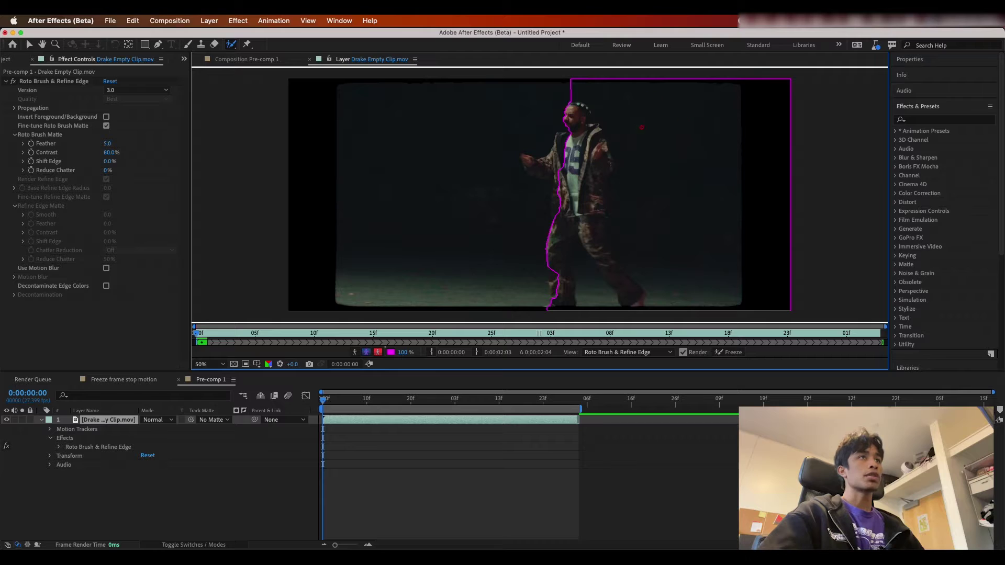
# Step: Refine the matte by removing background, adding the head and arm, and cutting the leg gap; propagate to 0:00:02:03
pyautogui.moveTo(642, 94)
pyautogui.mouseDown()
pyautogui.moveTo(680, 121)
pyautogui.moveTo(698, 217)
pyautogui.moveTo(666, 268)
pyautogui.mouseUp()
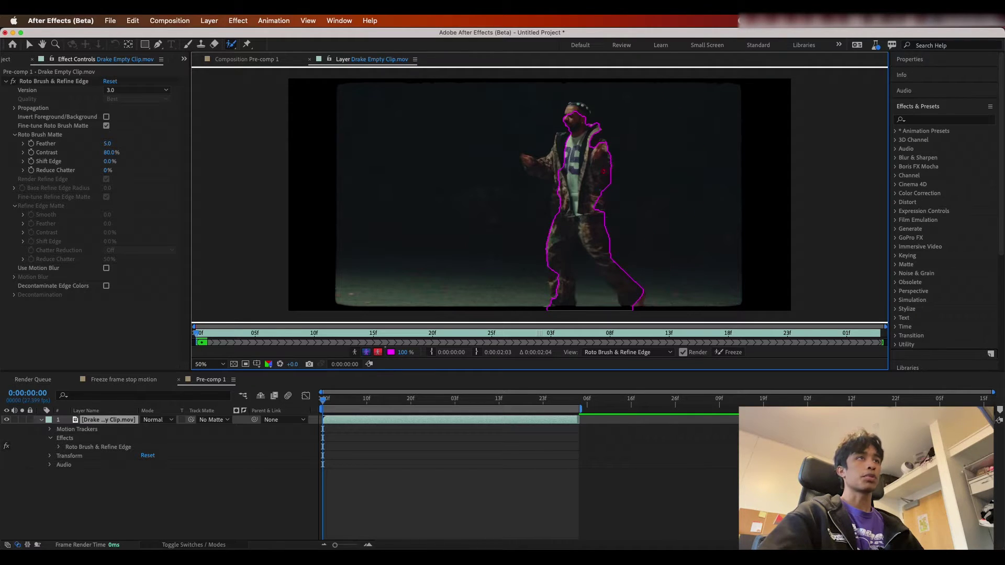
pyautogui.moveTo(575, 105)
pyautogui.mouseDown()
pyautogui.moveTo(600, 131)
pyautogui.moveTo(602, 157)
pyautogui.mouseUp()
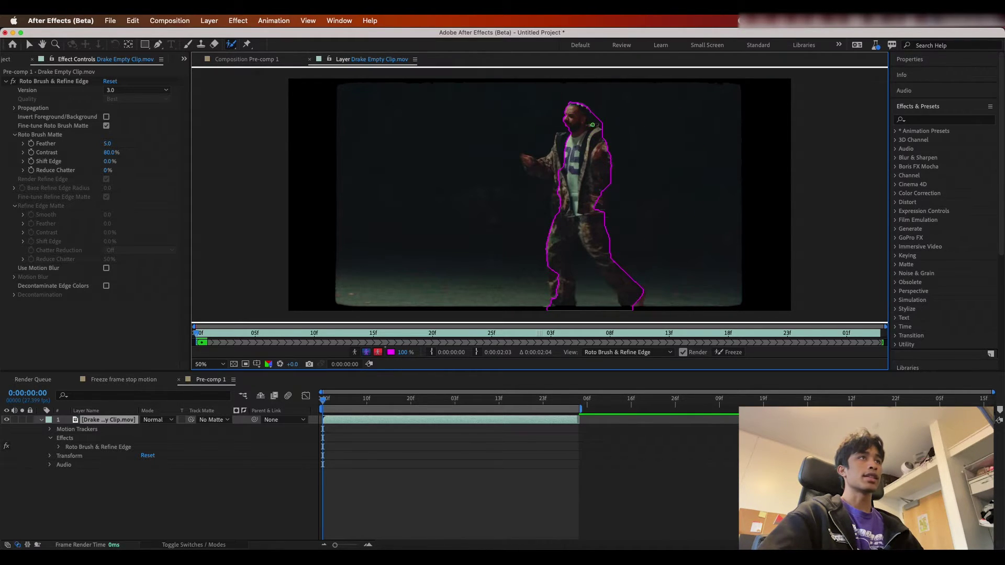
pyautogui.moveTo(539, 164); pyautogui.dragTo(528, 162)
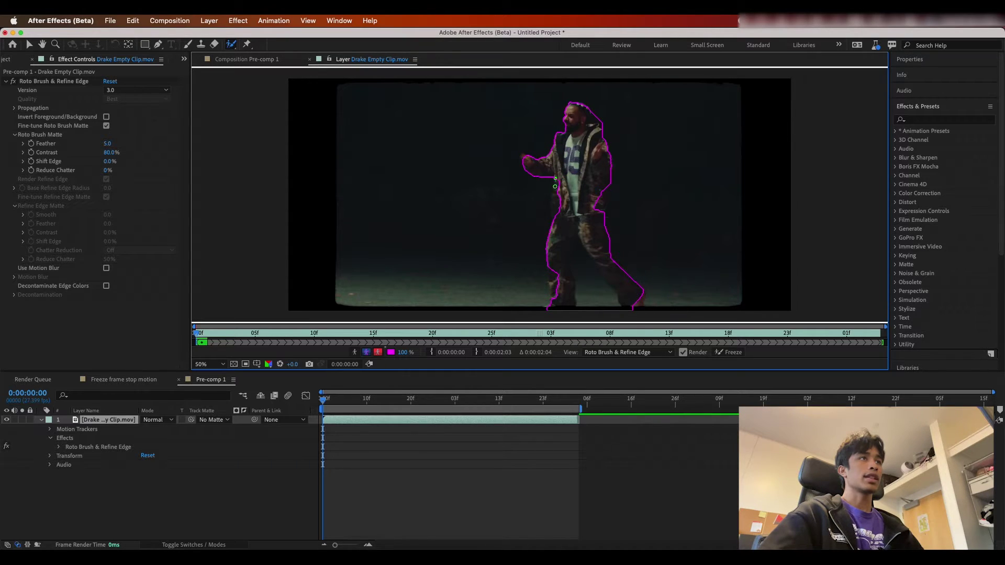
pyautogui.moveTo(603, 324); pyautogui.dragTo(602, 315)
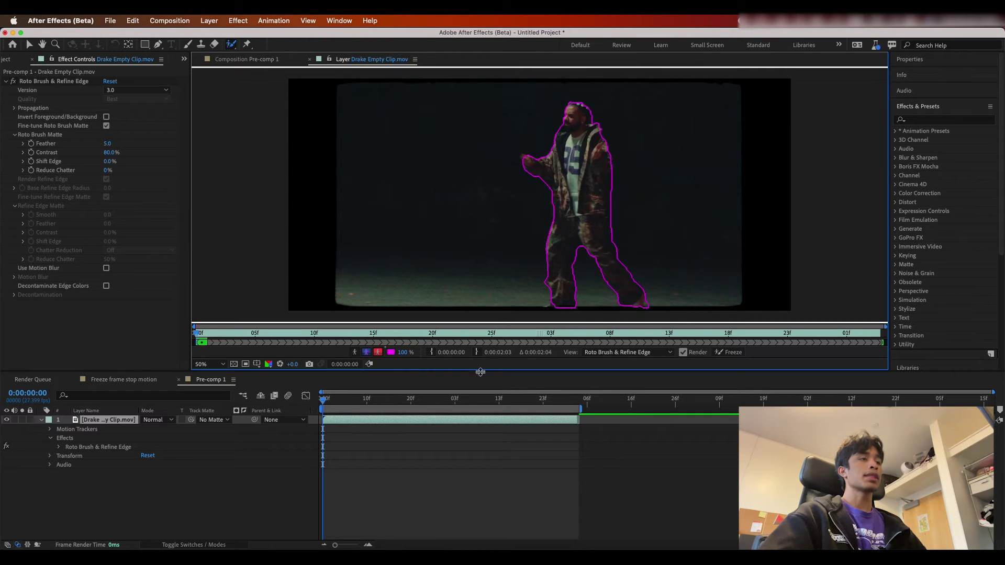
pyautogui.moveTo(329, 399)
pyautogui.mouseDown()
pyautogui.moveTo(377, 400)
pyautogui.moveTo(345, 400)
pyautogui.moveTo(367, 400)
pyautogui.mouseUp()
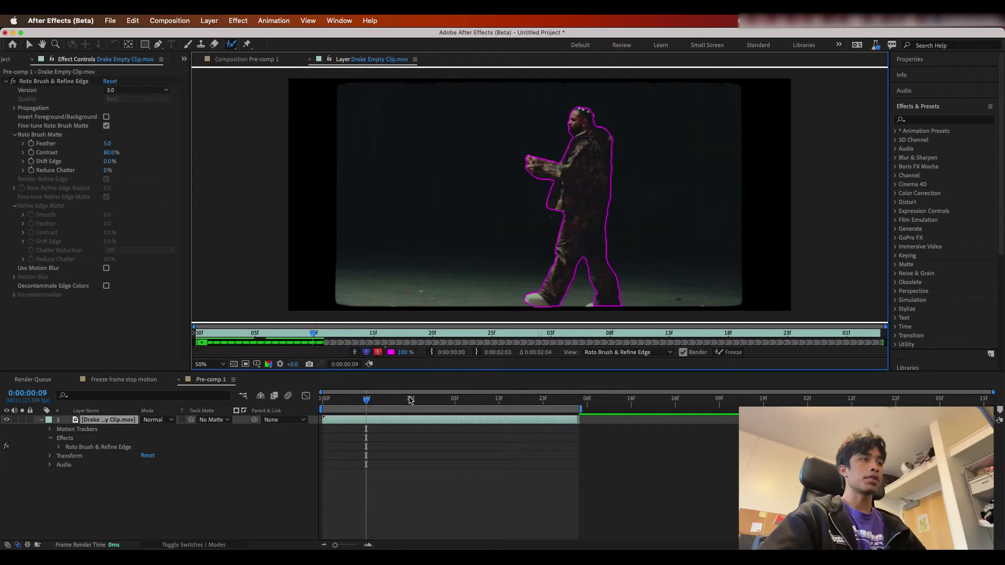
pyautogui.moveTo(369, 401); pyautogui.dragTo(575, 402)
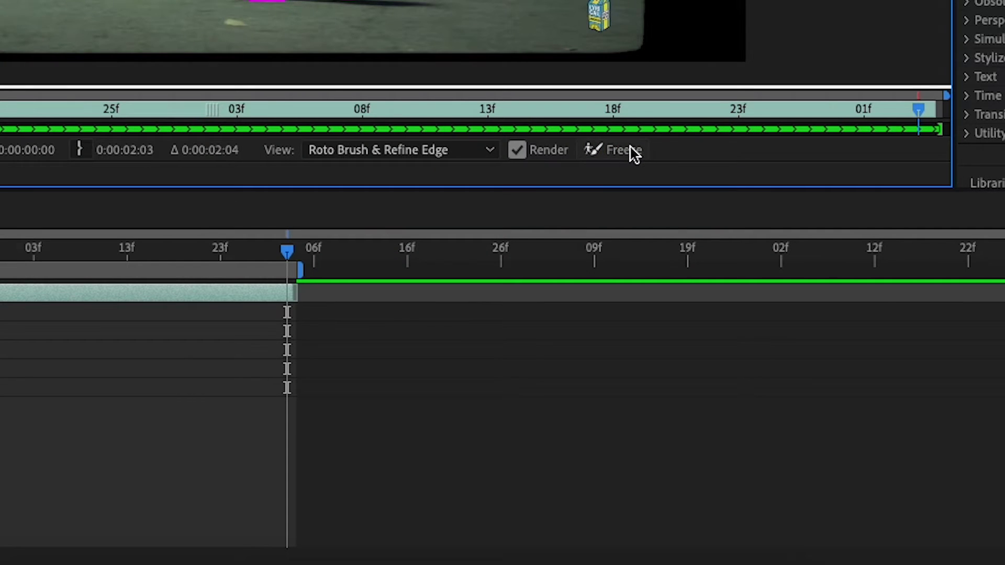
# Step: Freeze the Roto Brush propagation and confirm Composition Settings unchanged
pyautogui.click(737, 353)
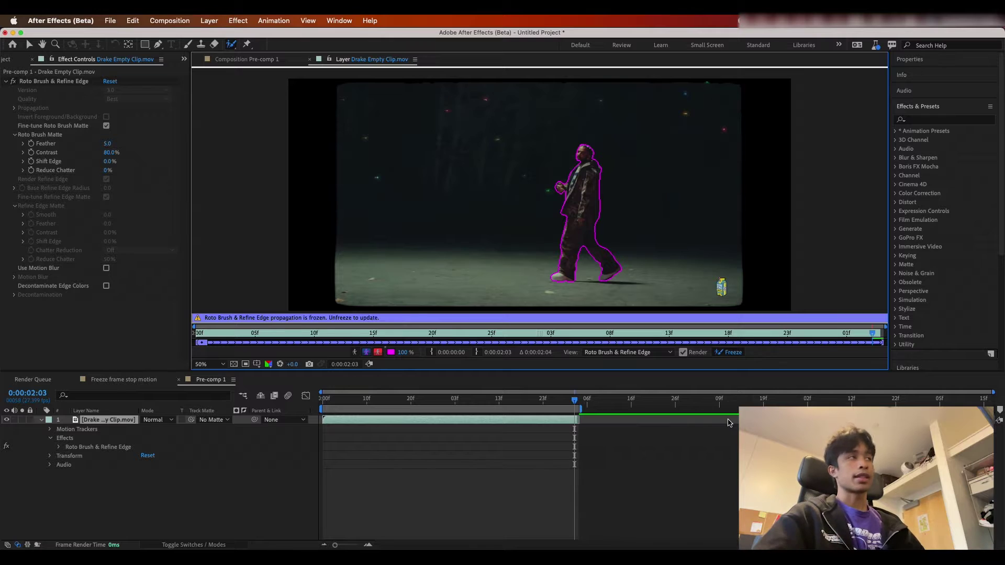
pyautogui.click(163, 21)
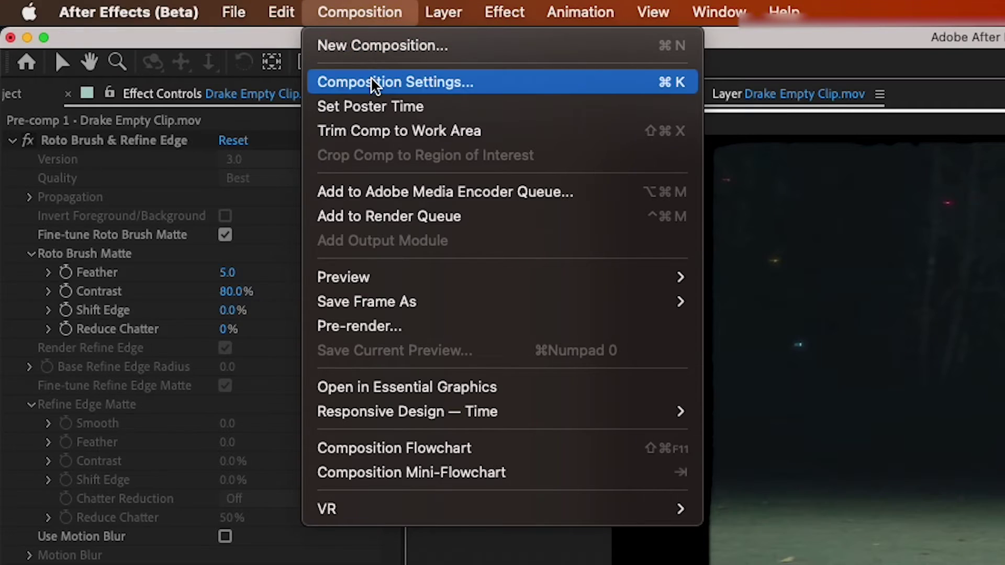
pyautogui.click(174, 53)
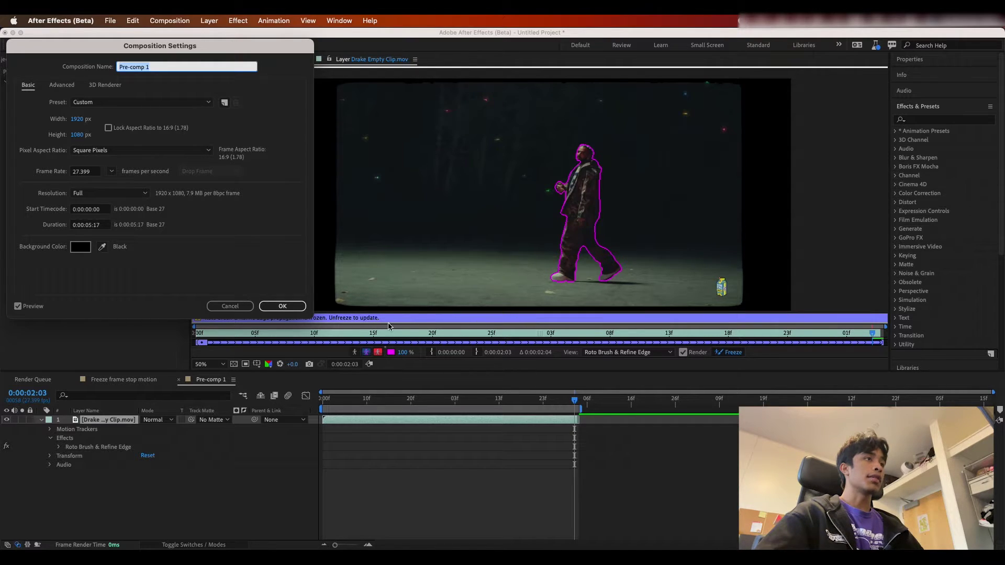
pyautogui.click(291, 306)
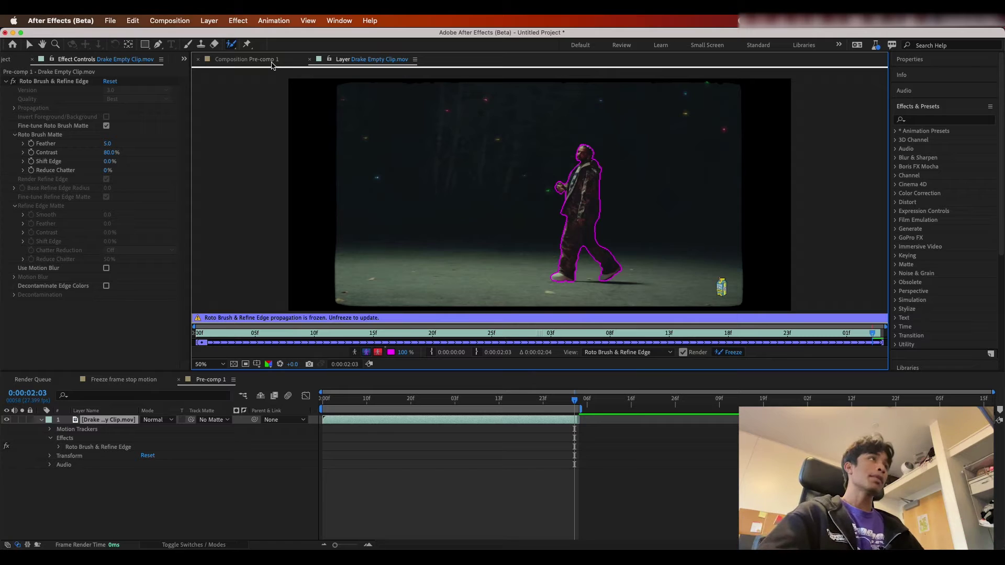
# Step: Open and cancel a new composition, then scrub back near the clip's start
pyautogui.click(157, 19)
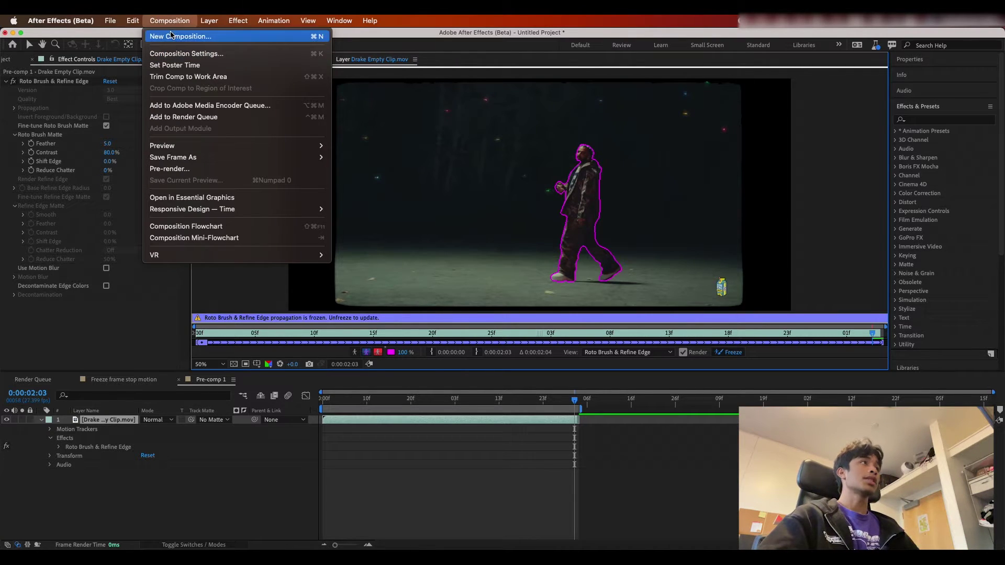
pyautogui.click(173, 36)
pyautogui.click(246, 308)
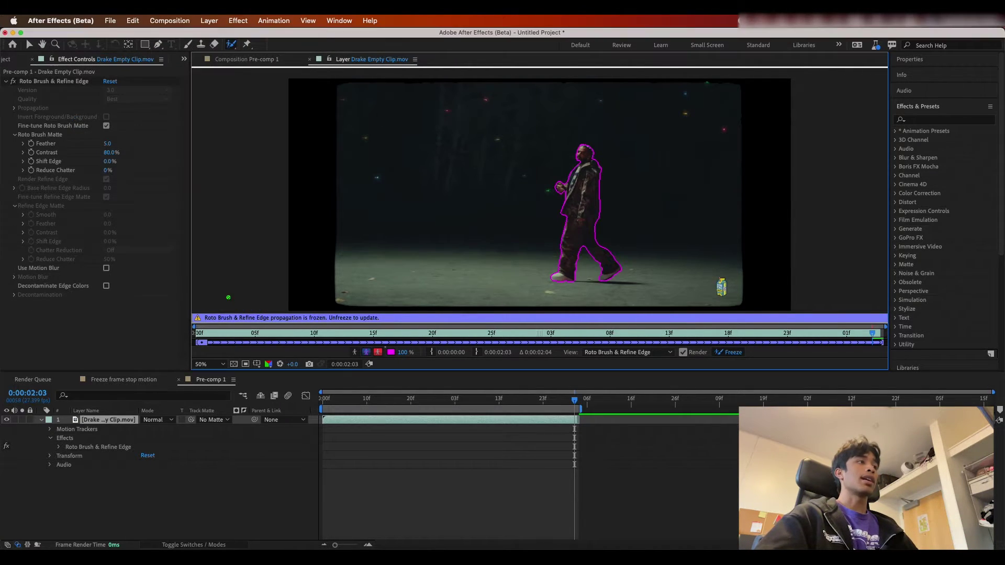
pyautogui.moveTo(575, 400); pyautogui.dragTo(322, 411)
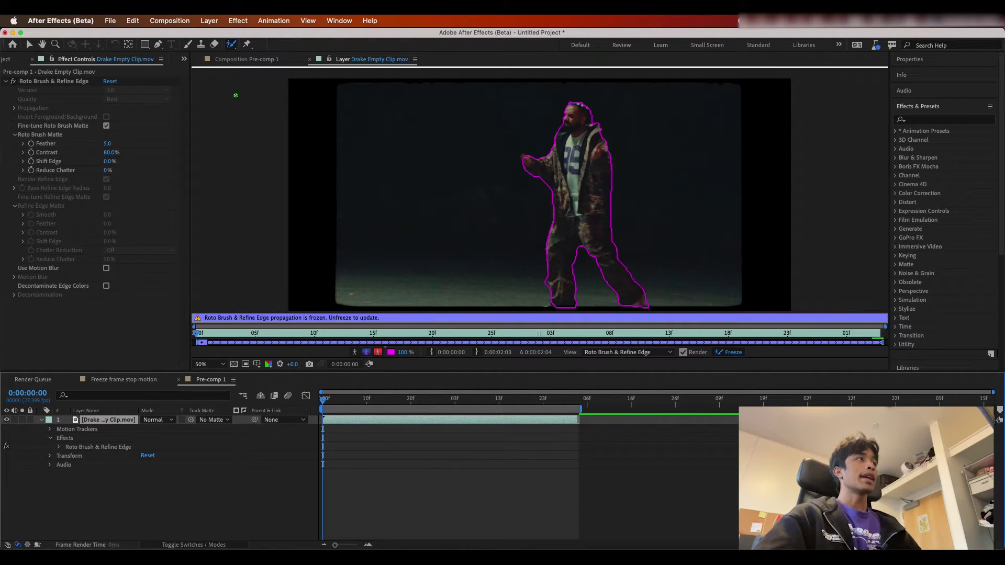
# Step: Duplicate the walking-man layer in Pre-comp 1 and delete the roto effect from the copy
pyautogui.click(259, 60)
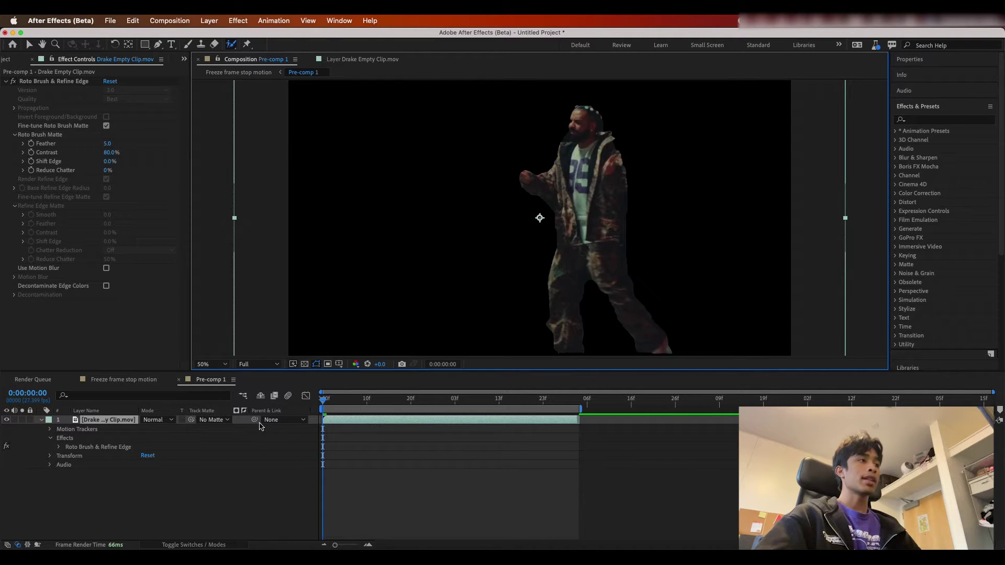
pyautogui.click(41, 420)
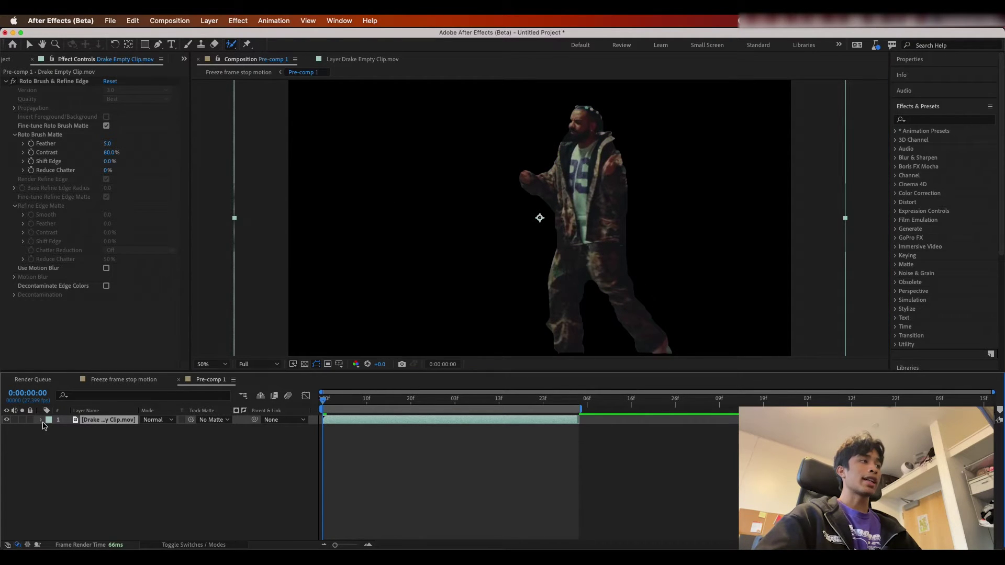
pyautogui.click(97, 423)
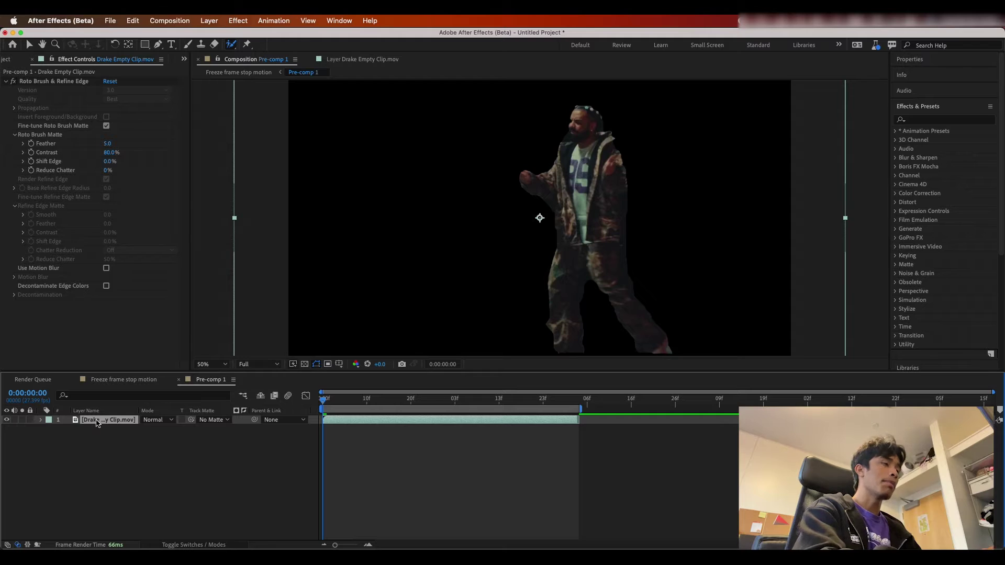
pyautogui.press('super+d')
pyautogui.click(120, 430)
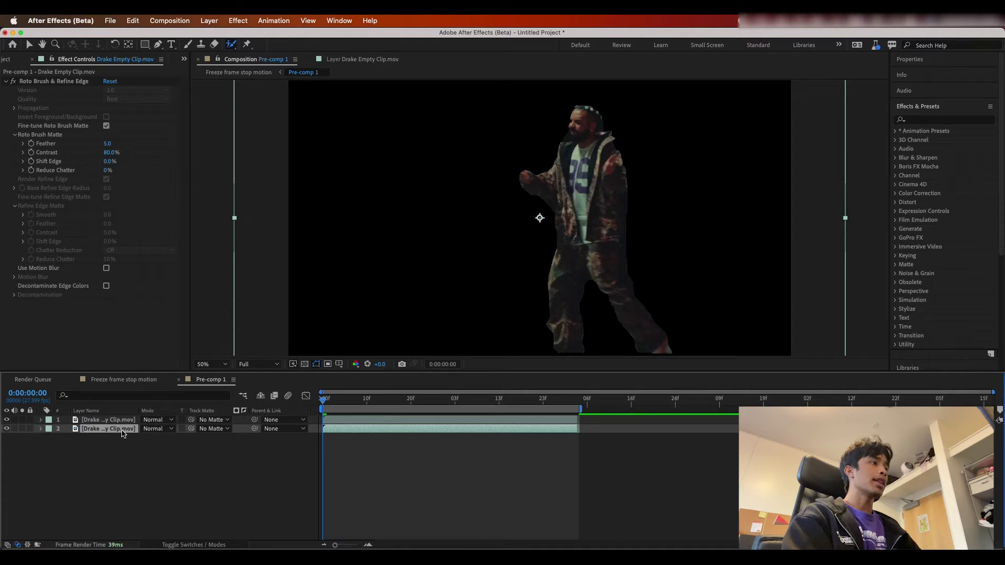
pyautogui.click(75, 83)
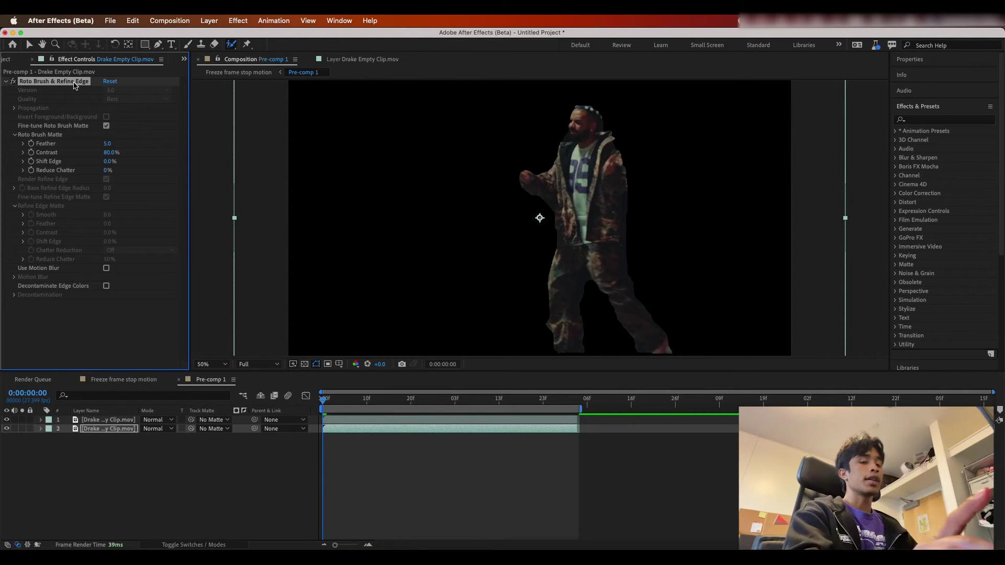
pyautogui.press('Delete')
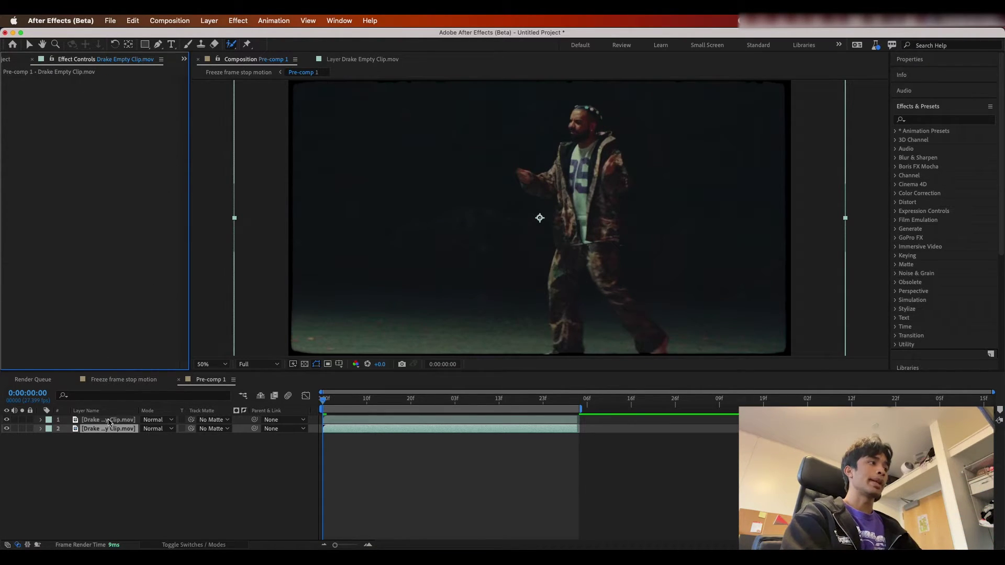
# Step: Rename the top rotoscoped layer to 'Drake roto'
pyautogui.click(109, 422)
pyautogui.rightClick(109, 422)
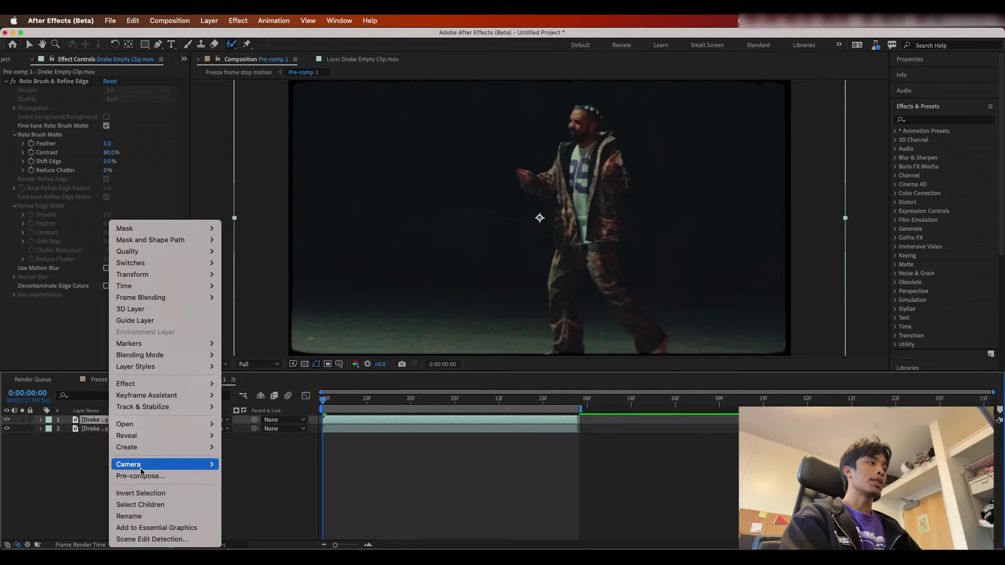
pyautogui.click(152, 517)
pyautogui.write('D')
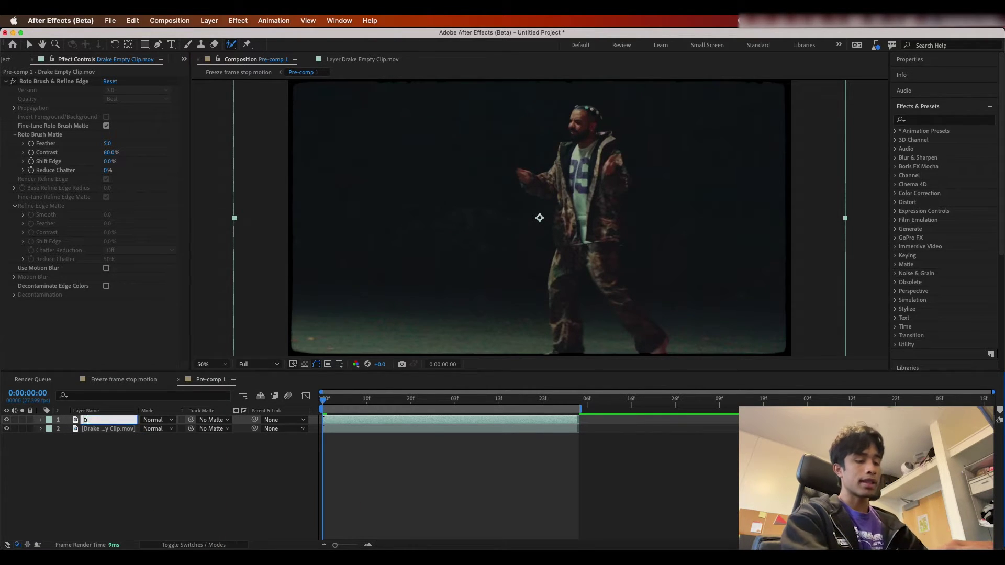
pyautogui.write('rake r')
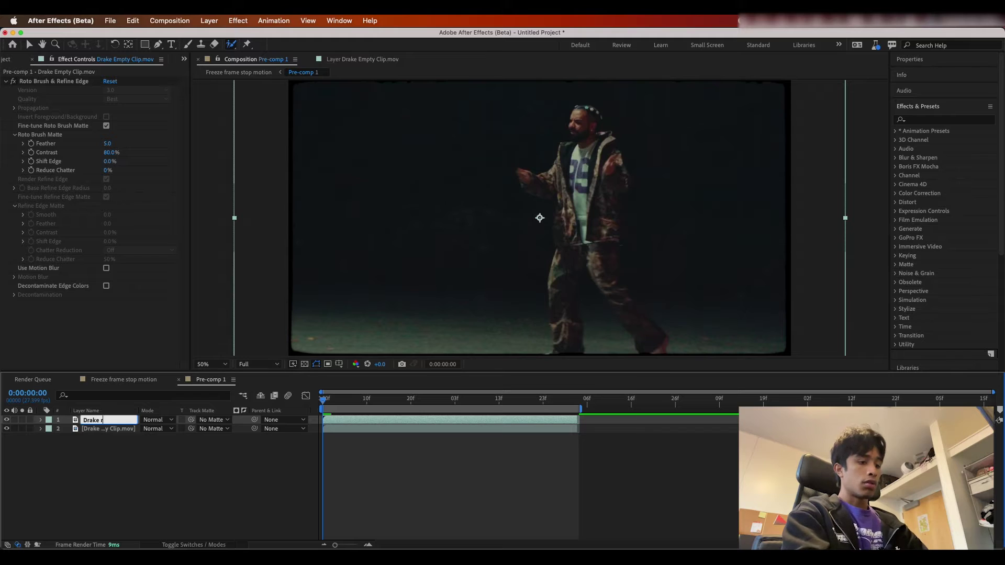
pyautogui.write('oto')
pyautogui.press('Return')
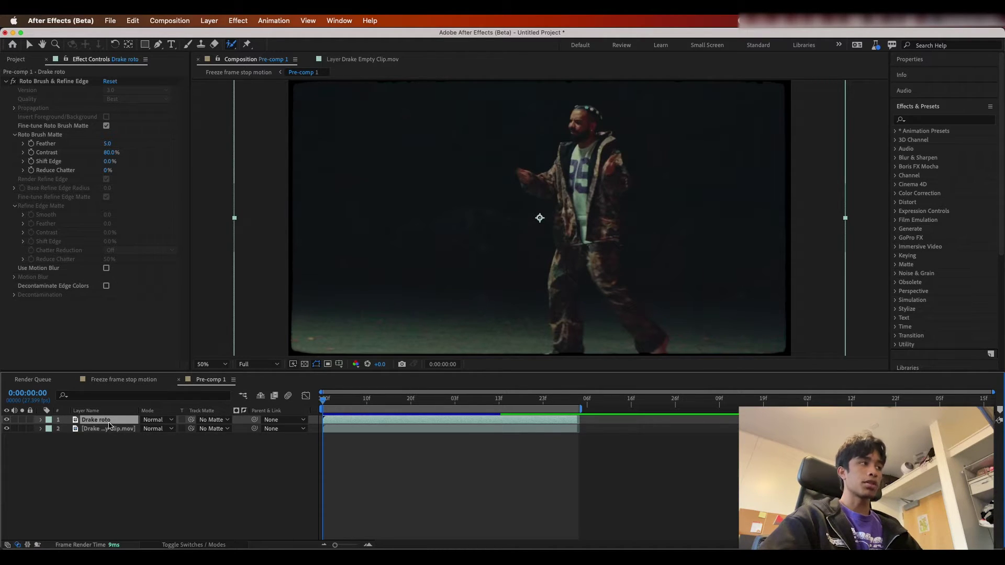
# Step: Duplicate Drake roto twice, creating Drake roto 2 and Drake roto 3
pyautogui.press('super+d')
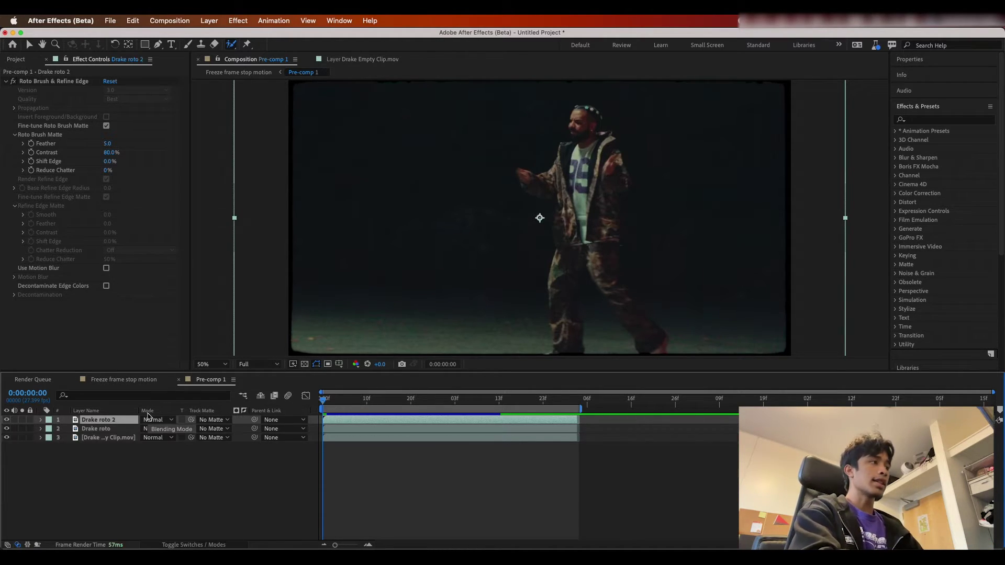
pyautogui.press('super+d')
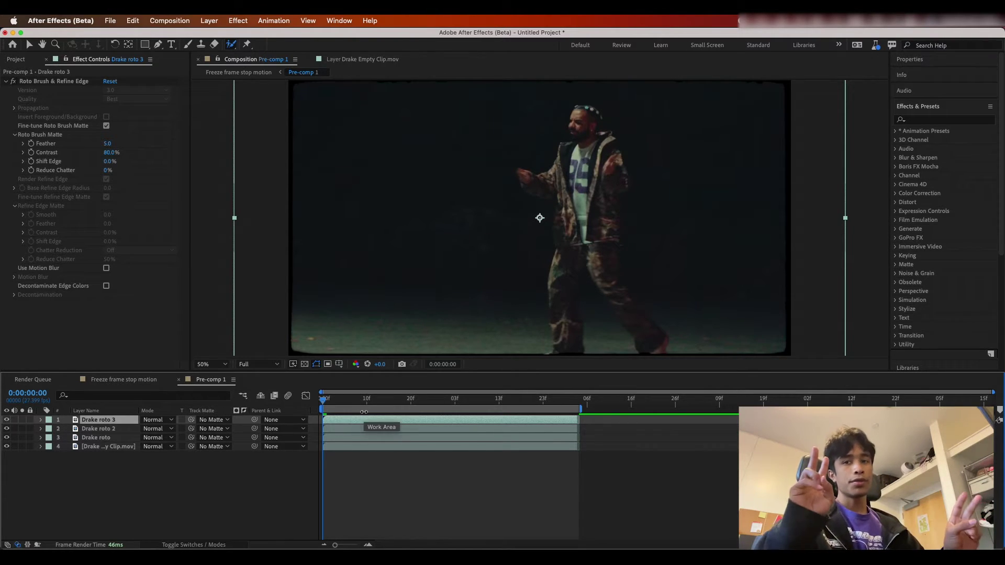
pyautogui.click(112, 438)
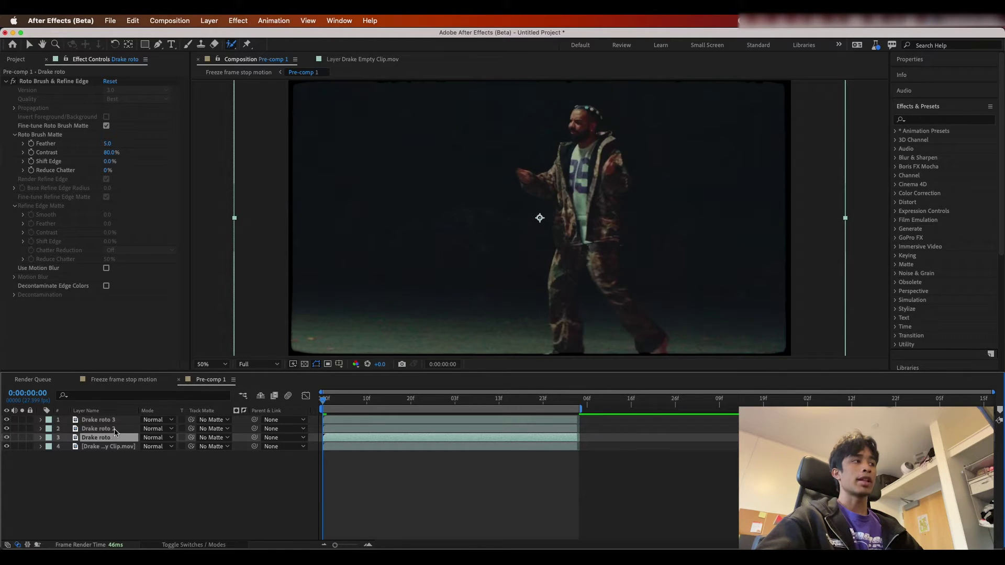
pyautogui.click(116, 430)
pyautogui.click(116, 420)
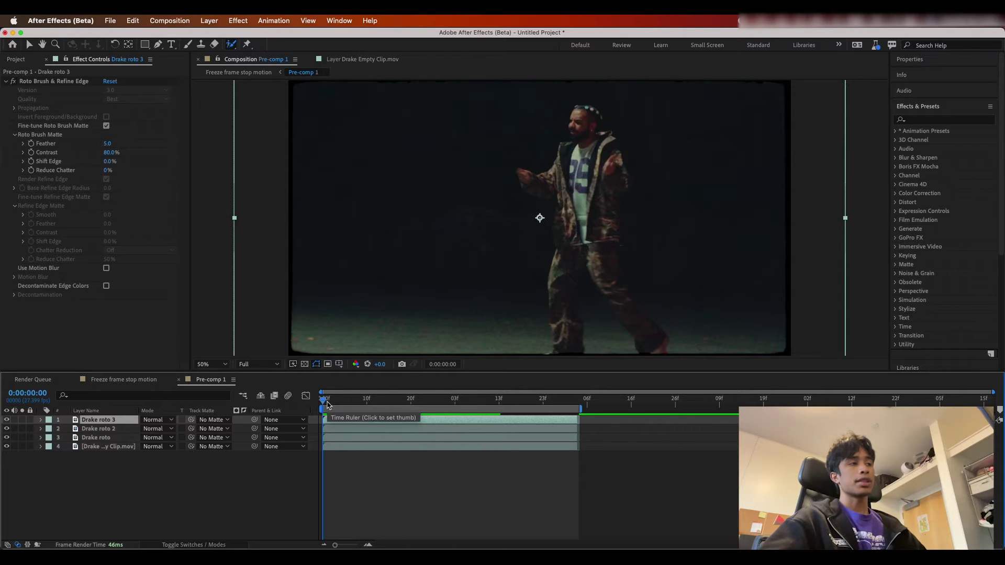
# Step: Scrub through the walk, then select Drake roto 2 and Drake roto 3 together
pyautogui.moveTo(329, 402); pyautogui.dragTo(398, 405)
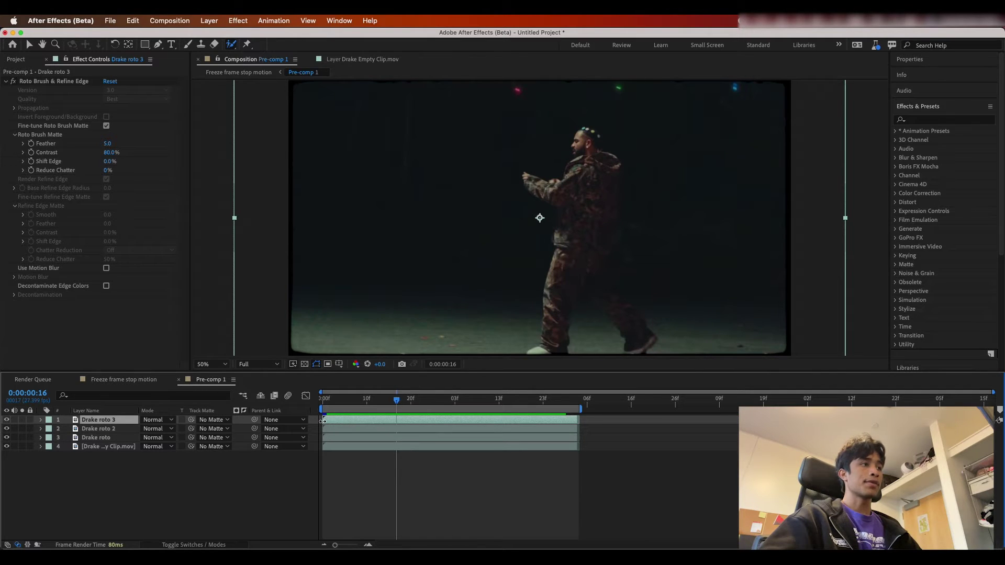
pyautogui.press('Home')
pyautogui.press('super+Down')
pyautogui.press('super+Down')
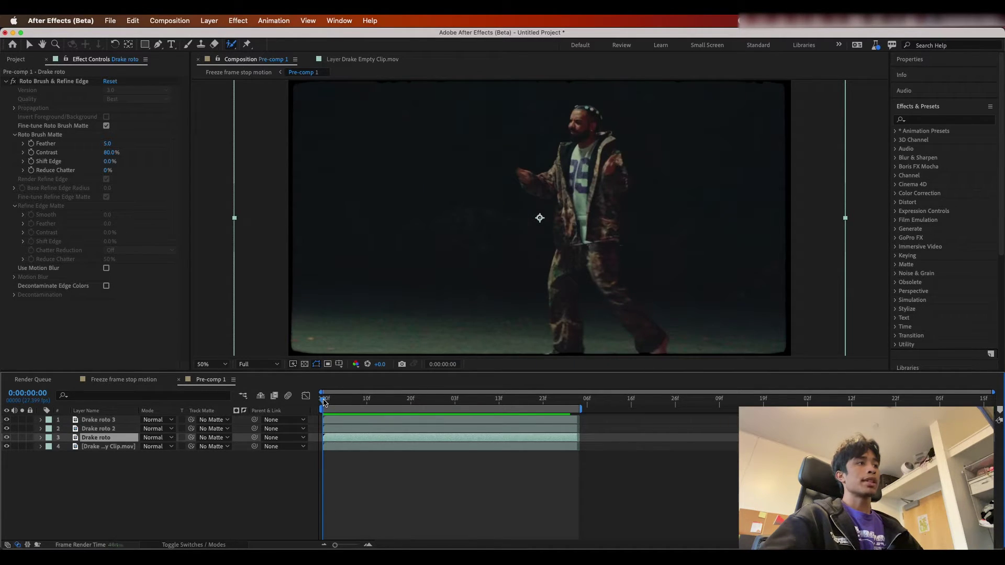
pyautogui.moveTo(325, 401); pyautogui.dragTo(397, 405)
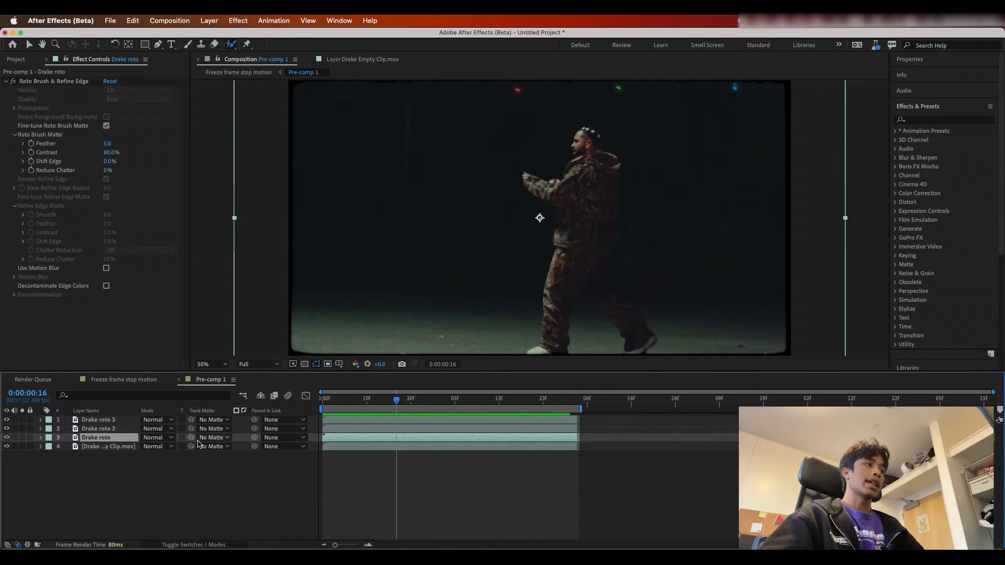
pyautogui.click(116, 431)
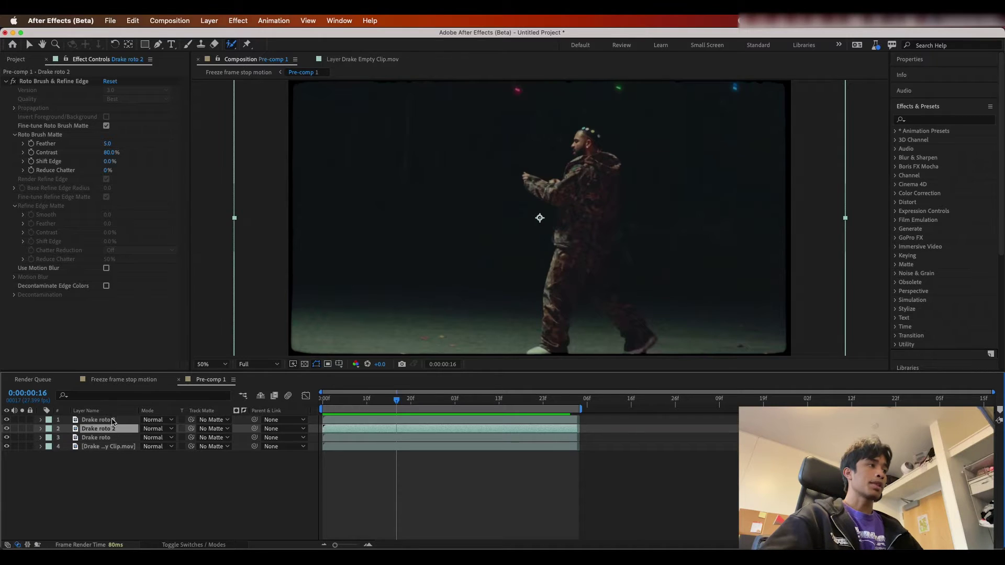
pyautogui.keyDown('shift'); pyautogui.click(113, 420); pyautogui.keyUp('shift')
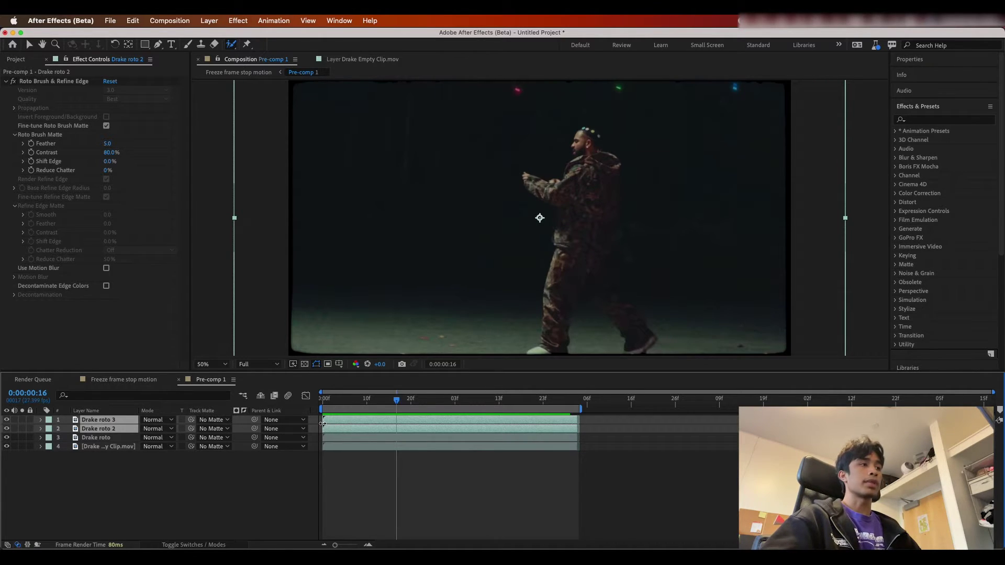
# Step: Start Drake roto 2 and 3 at 0:00:00:16, then move Drake roto 3 to 0:00:01:10
pyautogui.moveTo(323, 422); pyautogui.dragTo(495, 403)
pyautogui.press('pageup')
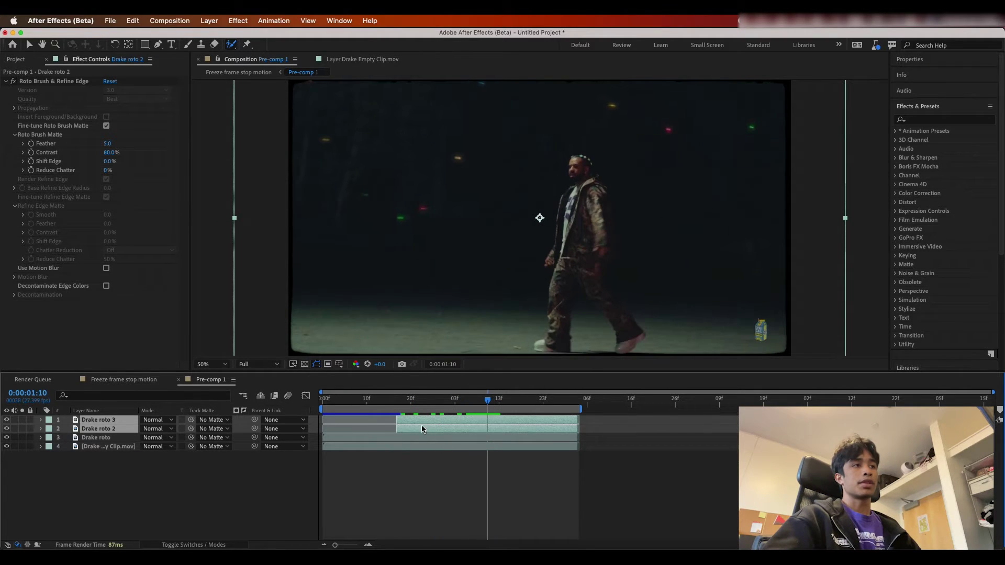
pyautogui.press('F2')
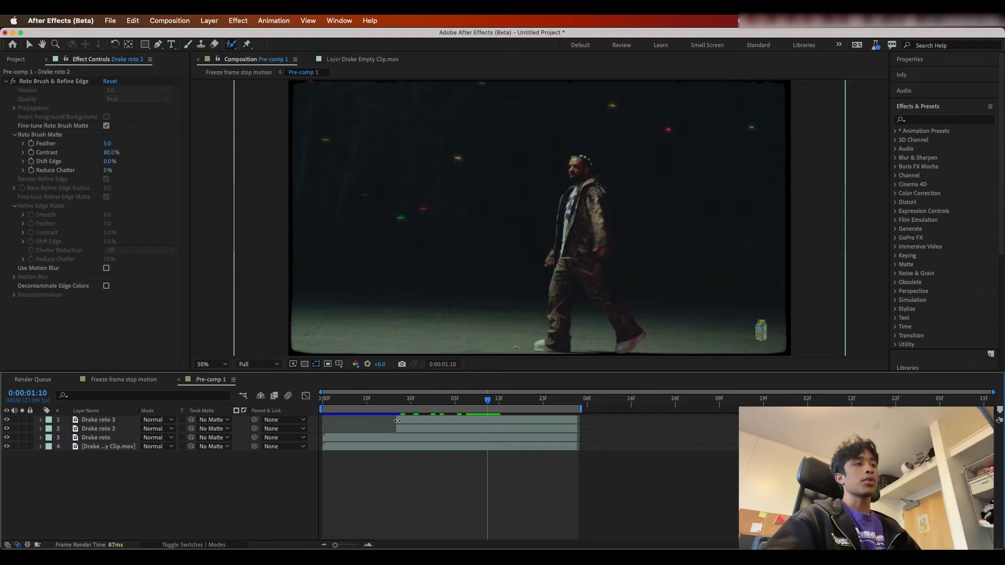
pyautogui.click(398, 420)
pyautogui.moveTo(397, 420); pyautogui.dragTo(489, 419)
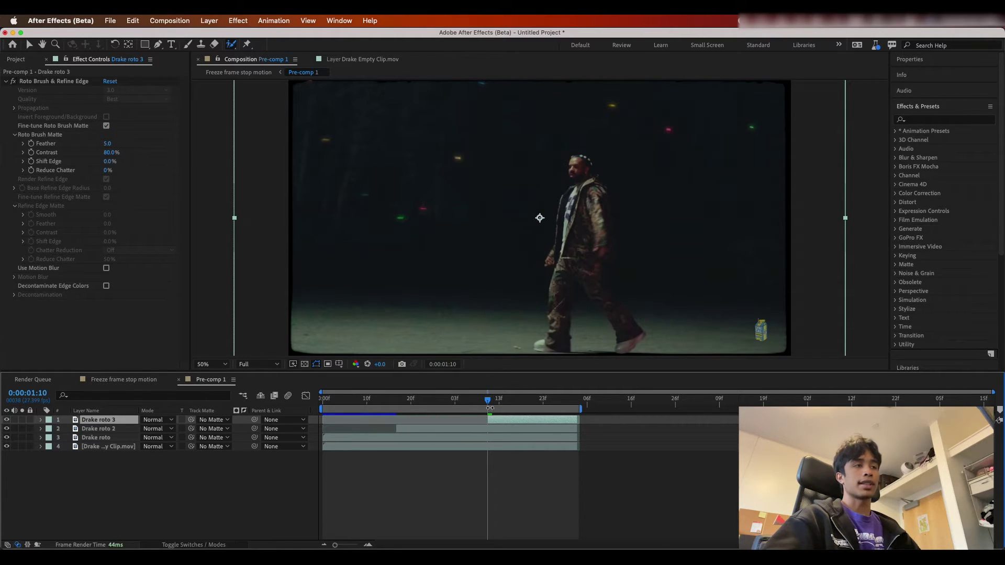
# Step: Preview the staggered copies and return to Drake roto 2's start at 0:00:00:16
pyautogui.press('space')
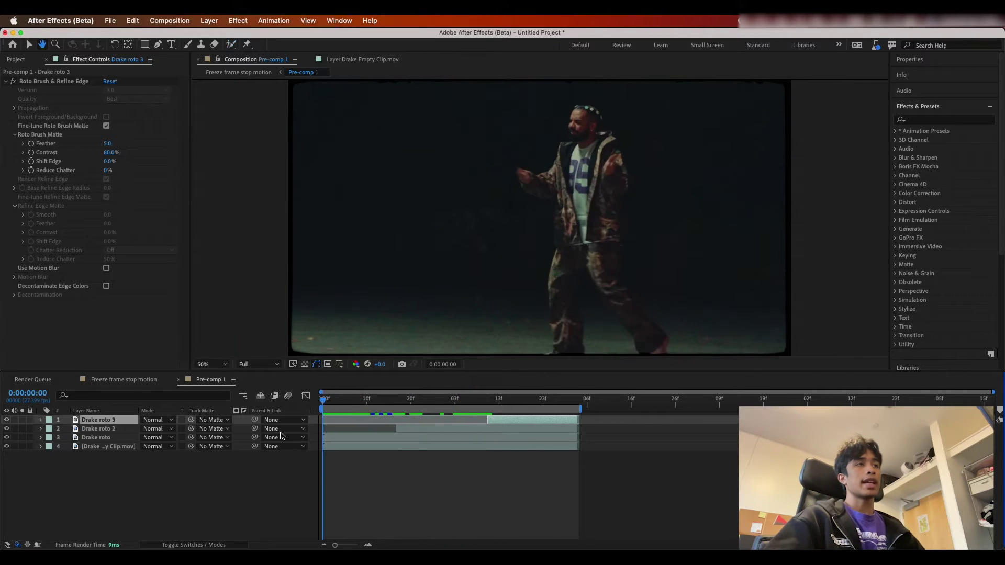
pyautogui.press('space')
pyautogui.click(487, 408)
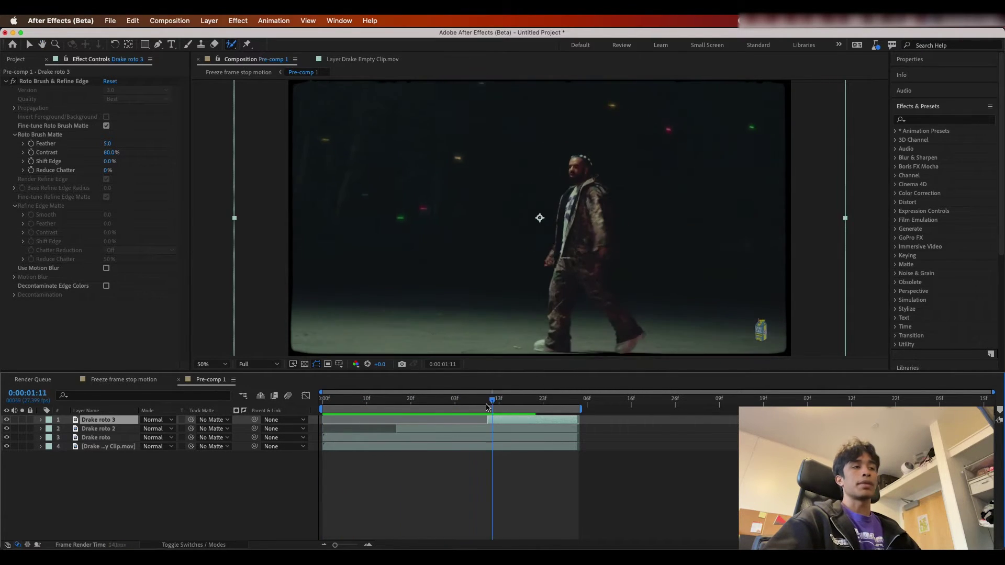
pyautogui.moveTo(487, 407); pyautogui.dragTo(396, 407)
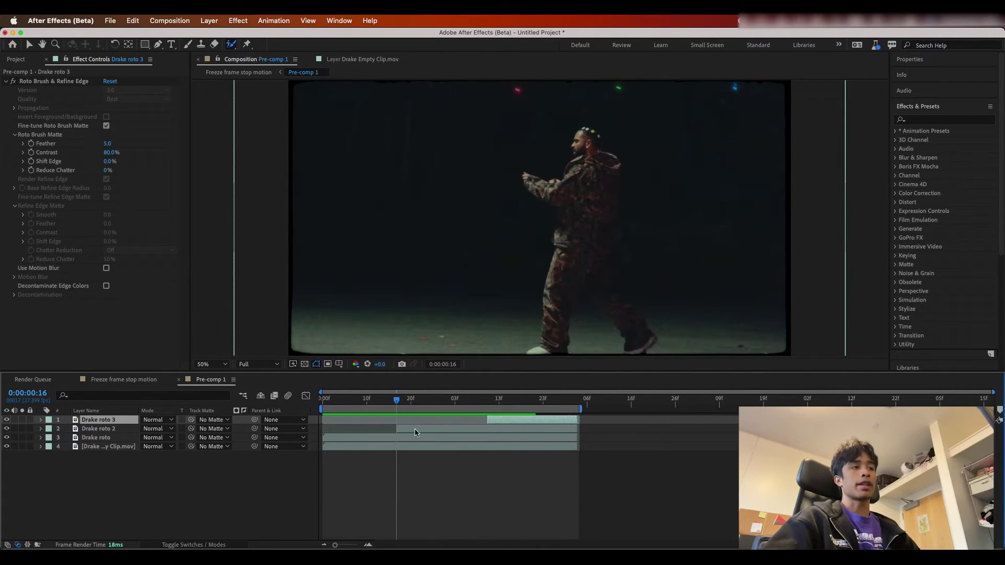
pyautogui.click(417, 429)
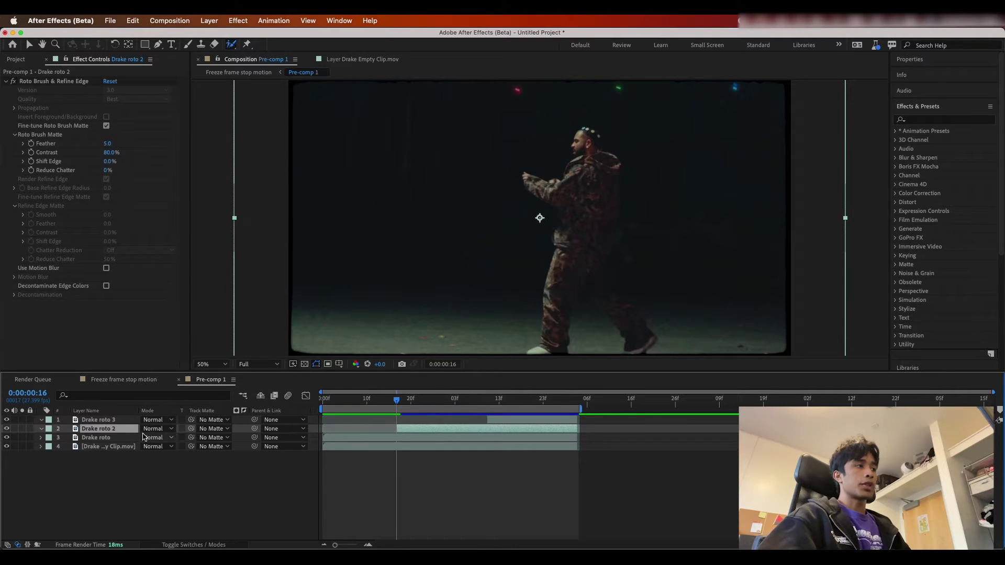
pyautogui.rightClick(436, 430)
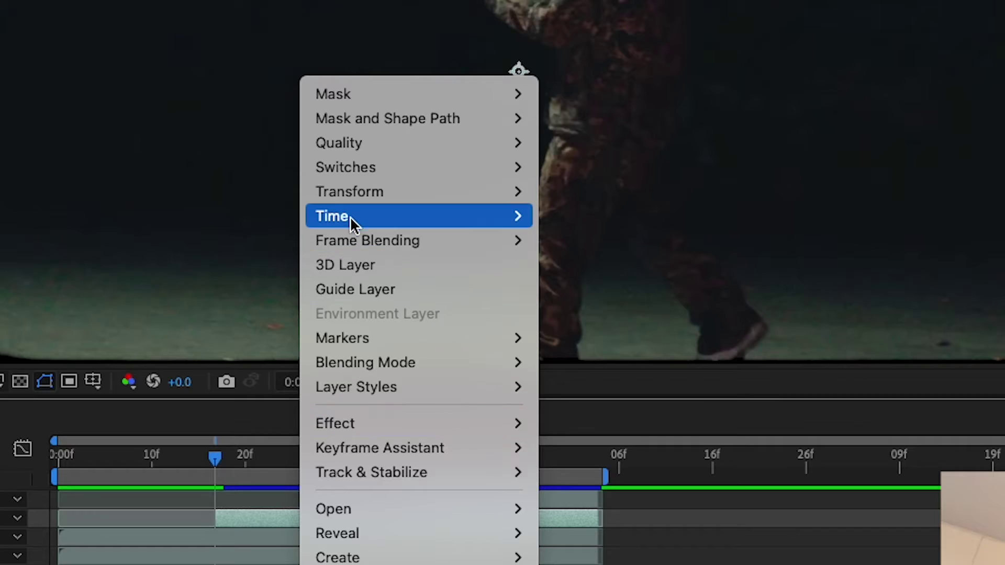
# Step: Freeze Drake roto 2 on its start frame at 0:00:00:16
pyautogui.moveTo(461, 287)
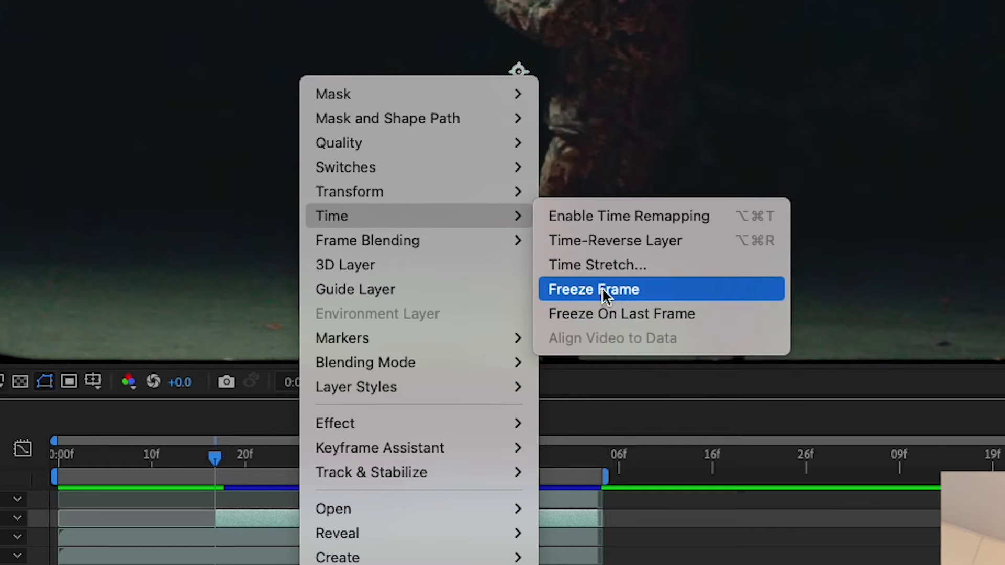
pyautogui.click(602, 289)
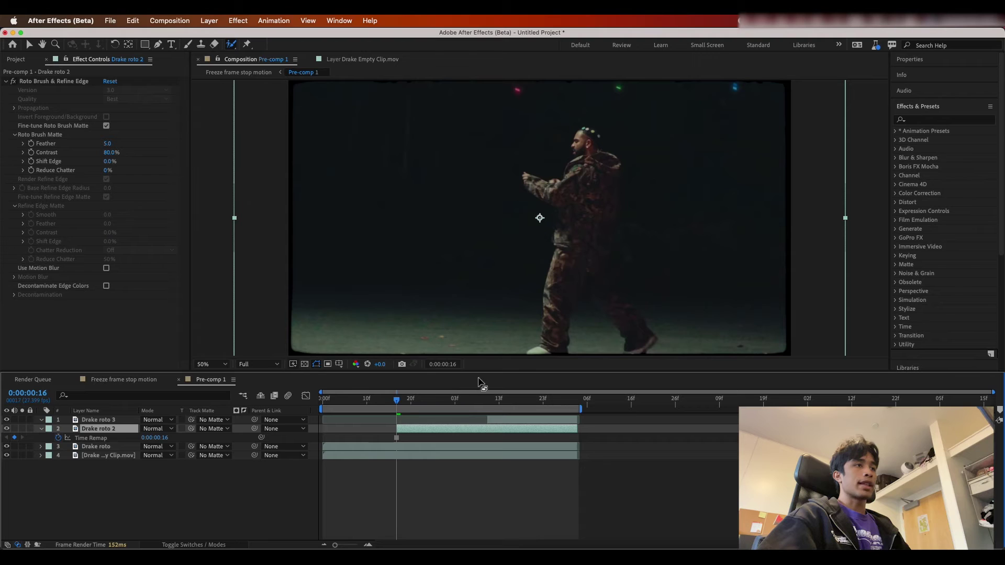
pyautogui.click(397, 439)
# Step: Freeze Drake roto 3 on its start frame at 0:00:01:10, then go back to 0:00:00:16
pyautogui.moveTo(403, 402); pyautogui.dragTo(492, 404)
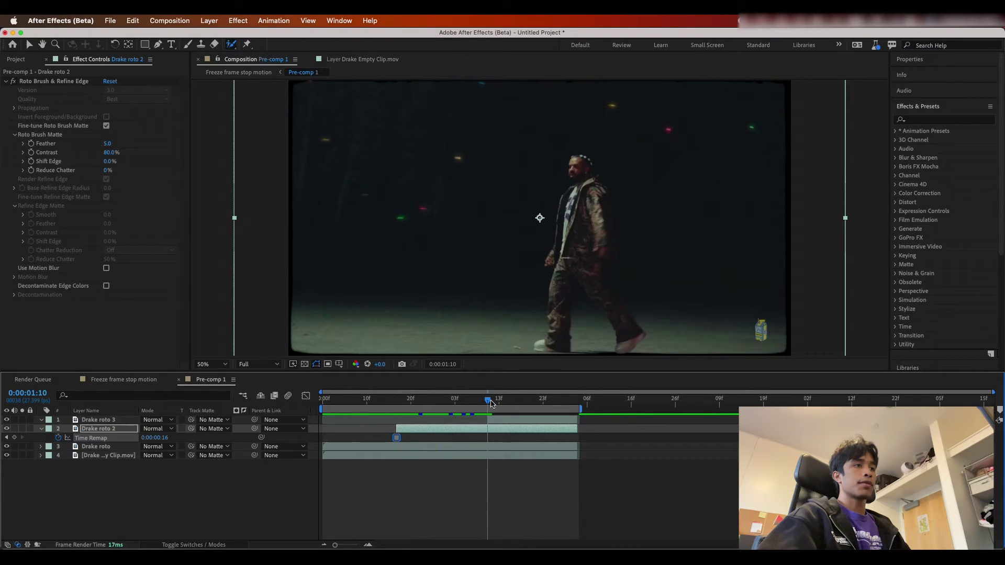
pyautogui.click(506, 423)
pyautogui.rightClick(506, 423)
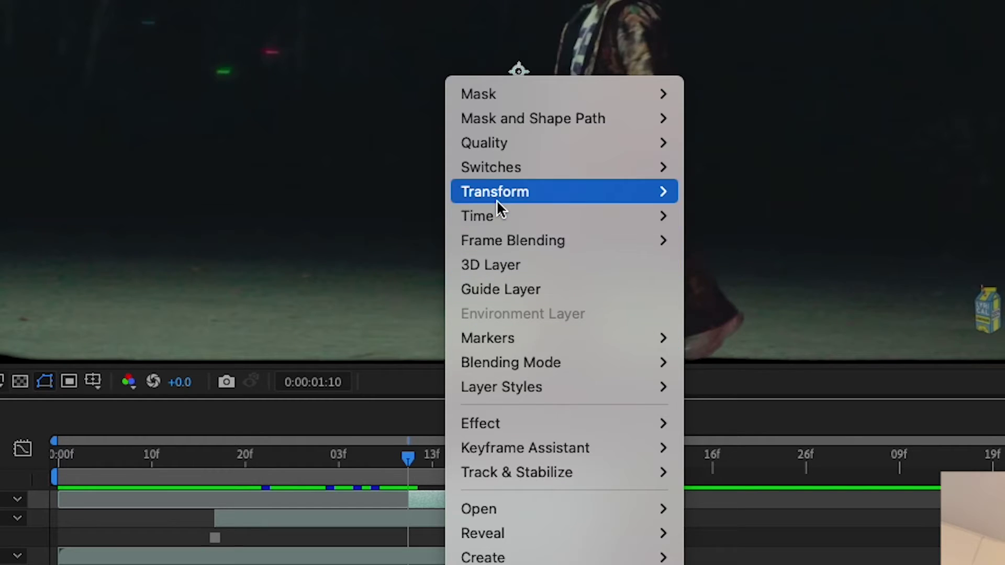
pyautogui.moveTo(565, 287)
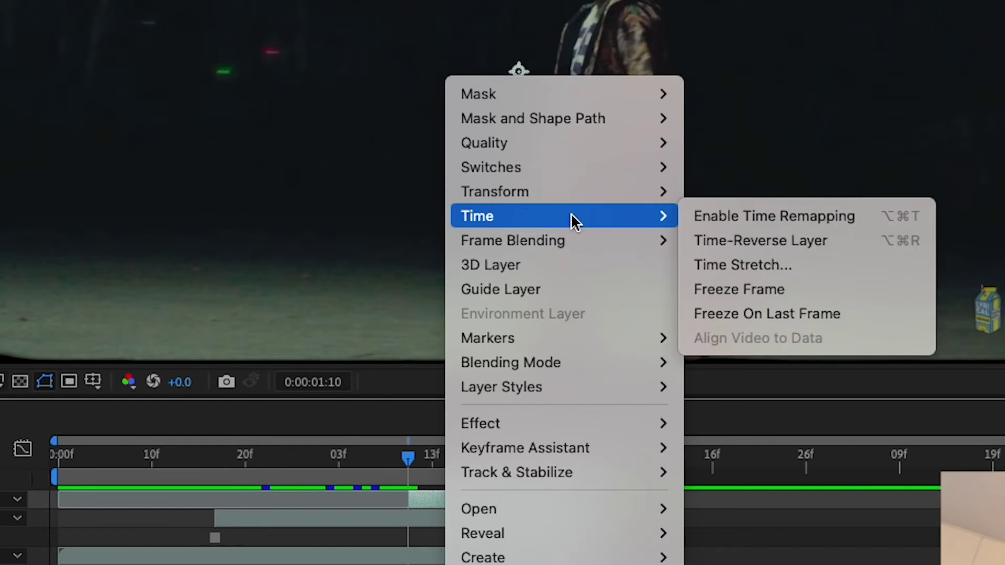
pyautogui.click(774, 290)
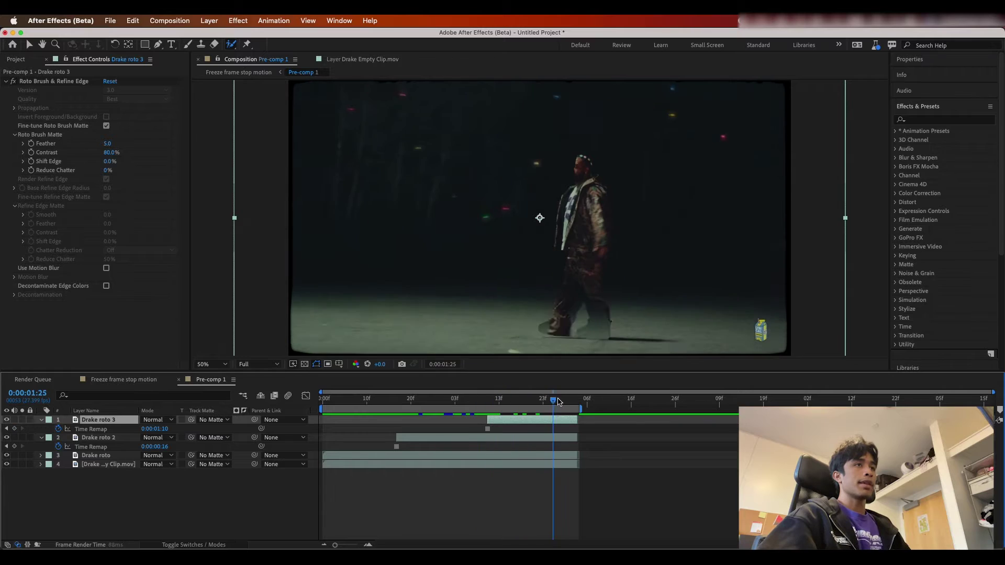
pyautogui.moveTo(559, 402); pyautogui.dragTo(428, 388)
# Step: Delete the Roto Brush & Refine Edge effect from Drake roto 2
pyautogui.press('pageup')
pyautogui.press('pageup')
pyautogui.press('pageup')
pyautogui.press('pageup')
pyautogui.press('pageup')
pyautogui.press('pageup')
pyautogui.press('pageup')
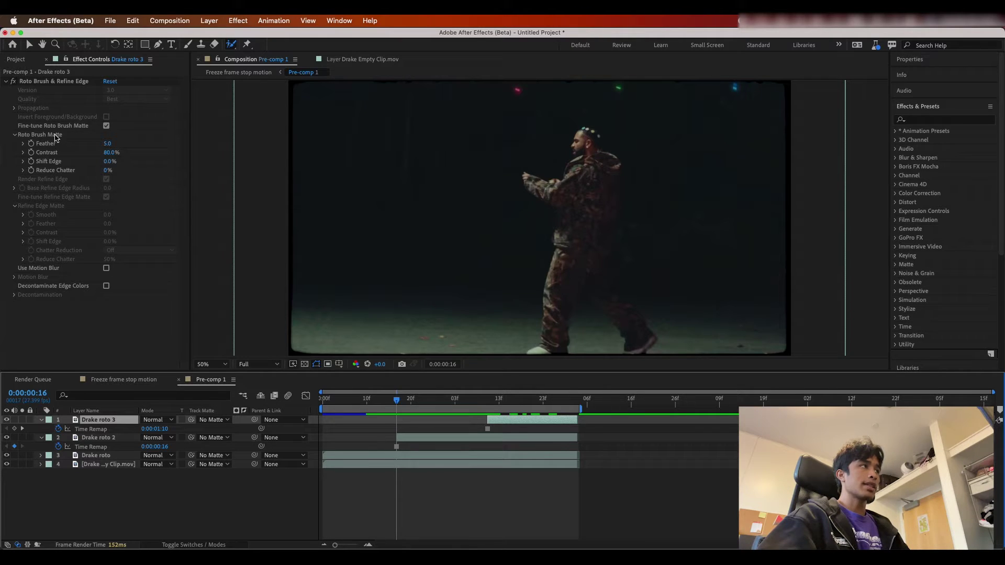
pyautogui.click(418, 439)
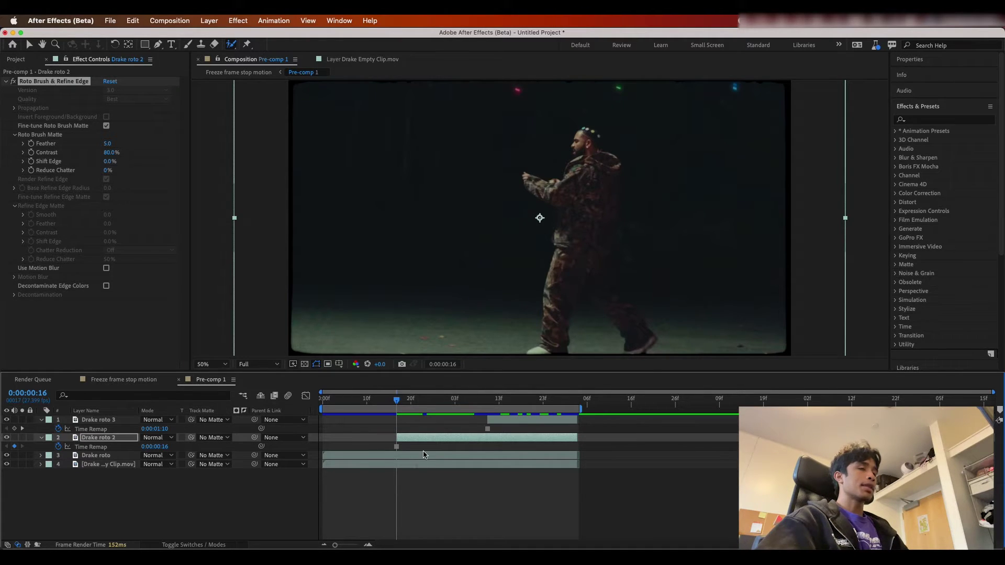
pyautogui.click(72, 87)
pyautogui.press('Delete')
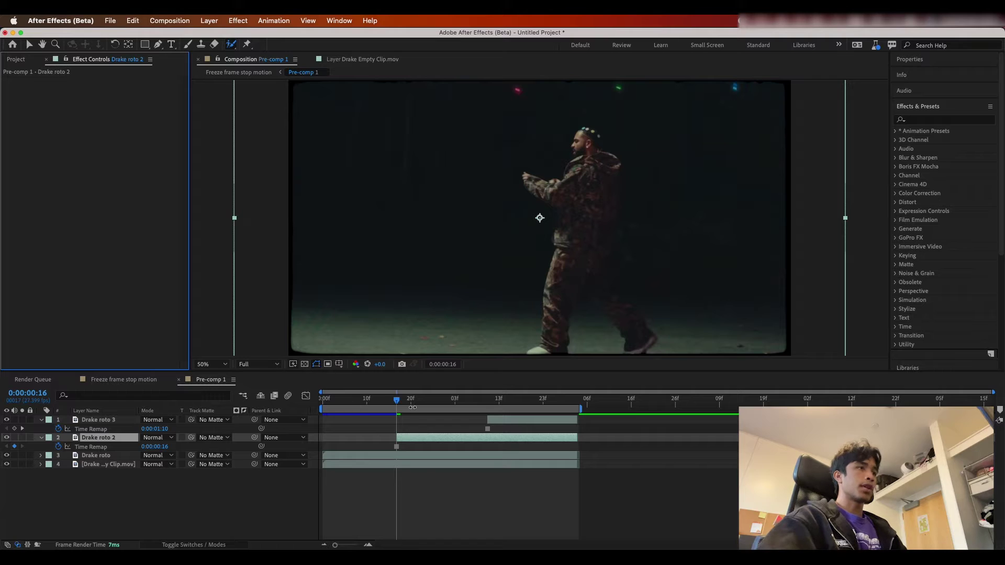
# Step: Delete the same effect from Drake roto 3 and return to Drake roto 2 at 0:00:00:16
pyautogui.moveTo(414, 401); pyautogui.dragTo(518, 401)
pyautogui.click(505, 425)
pyautogui.click(92, 88)
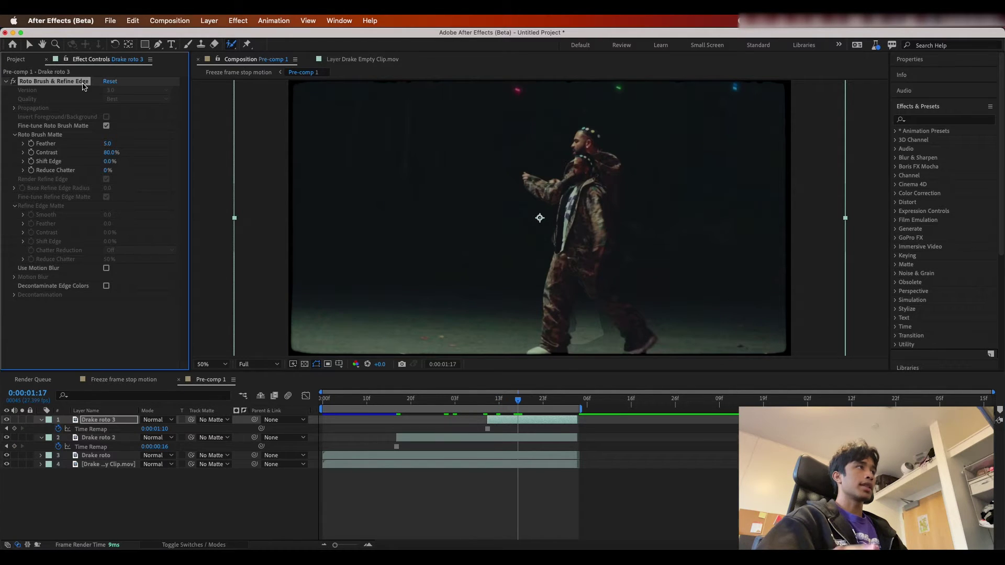
pyautogui.press('Delete')
pyautogui.press('=')
pyautogui.press('j')
pyautogui.press('j')
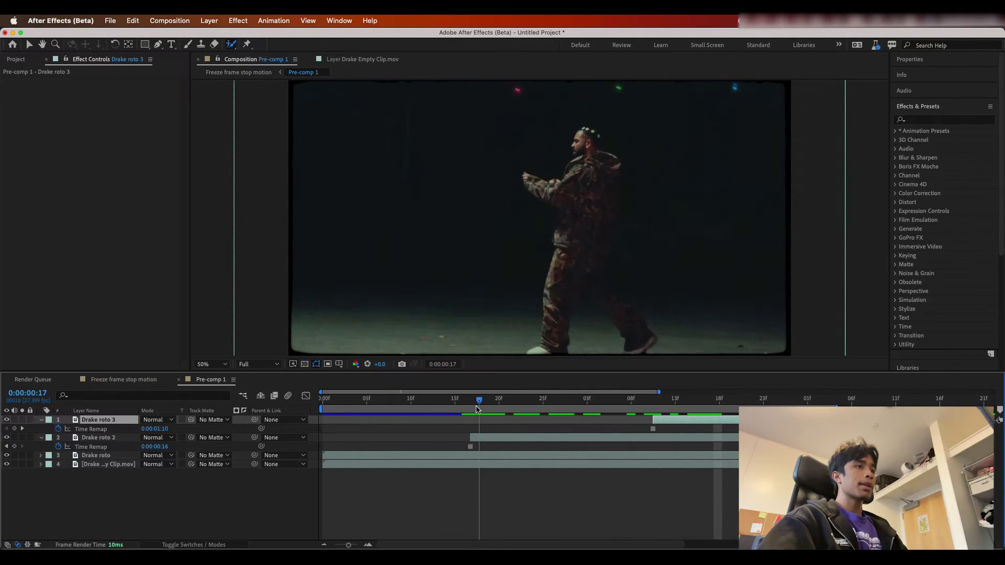
pyautogui.click(491, 439)
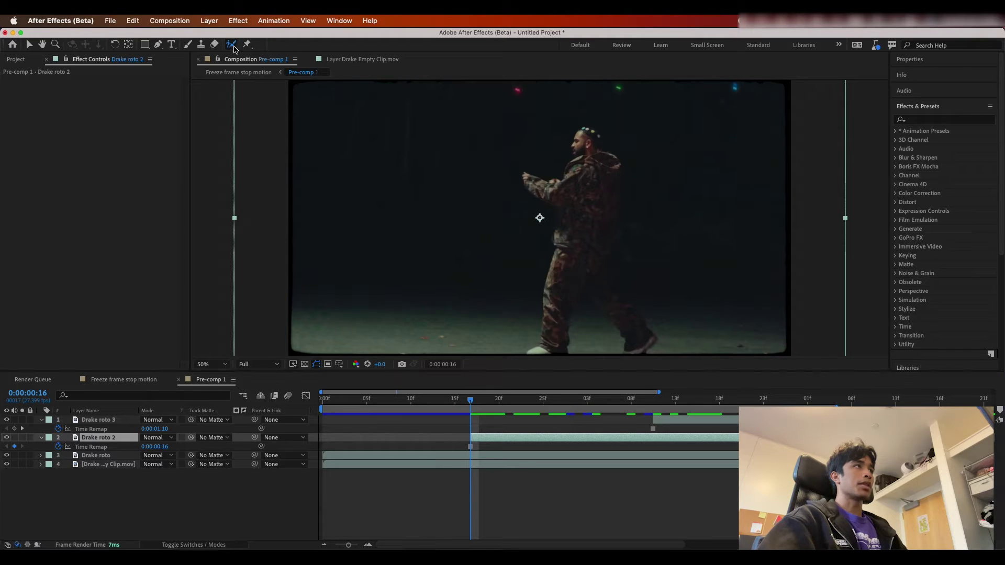
# Step: Paint a new Roto Brush matte on Drake roto 2, freeze it across 44 frames, and check Pre-comp 1
pyautogui.doubleClick(569, 220)
pyautogui.moveTo(569, 121); pyautogui.dragTo(584, 246)
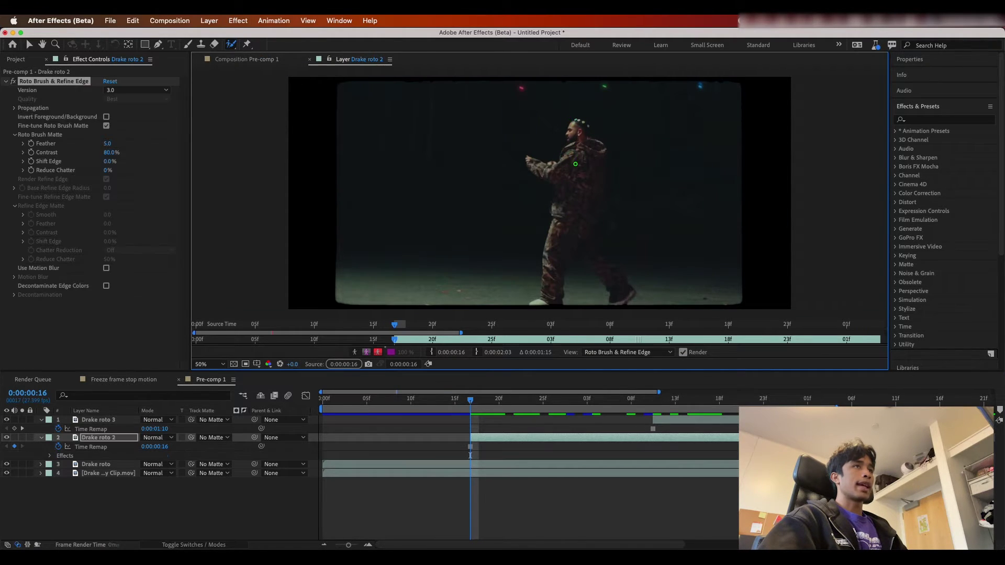
pyautogui.moveTo(589, 165); pyautogui.dragTo(600, 269)
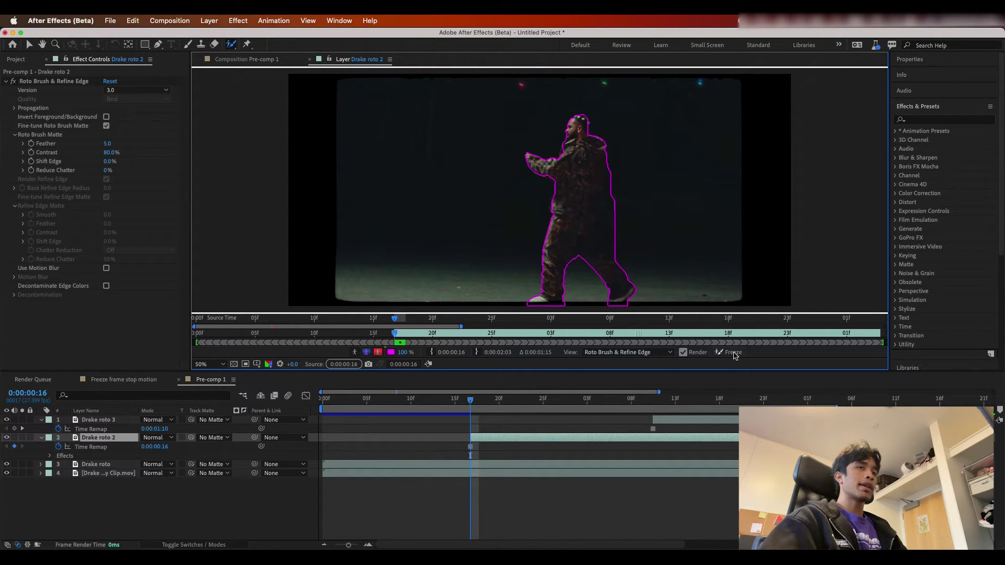
pyautogui.click(736, 354)
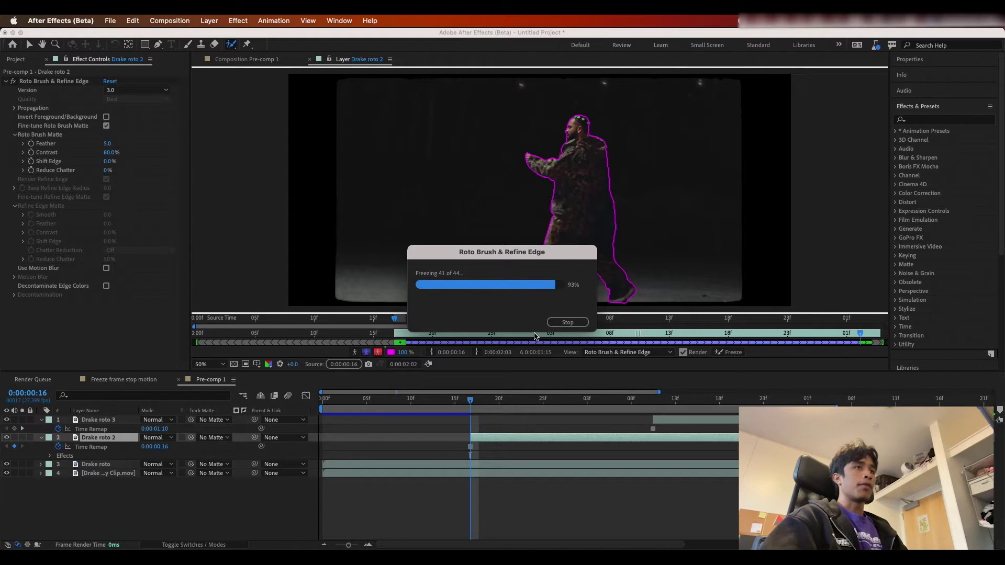
pyautogui.click(470, 407)
pyautogui.moveTo(470, 401); pyautogui.dragTo(653, 402)
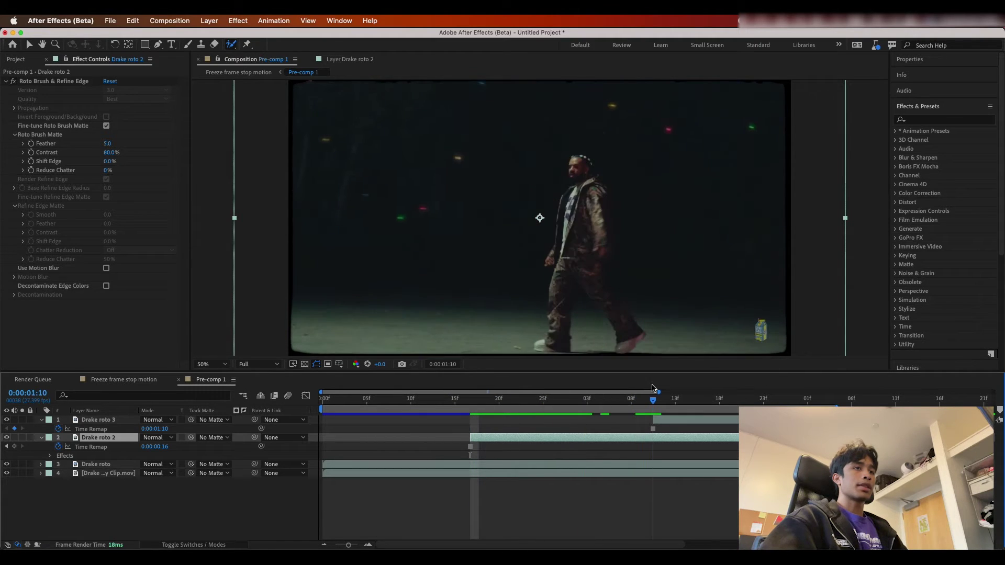
# Step: Paint Drake roto 3's figure with the Roto Brush: upper body, feet, back leg and front edge
pyautogui.click(673, 422)
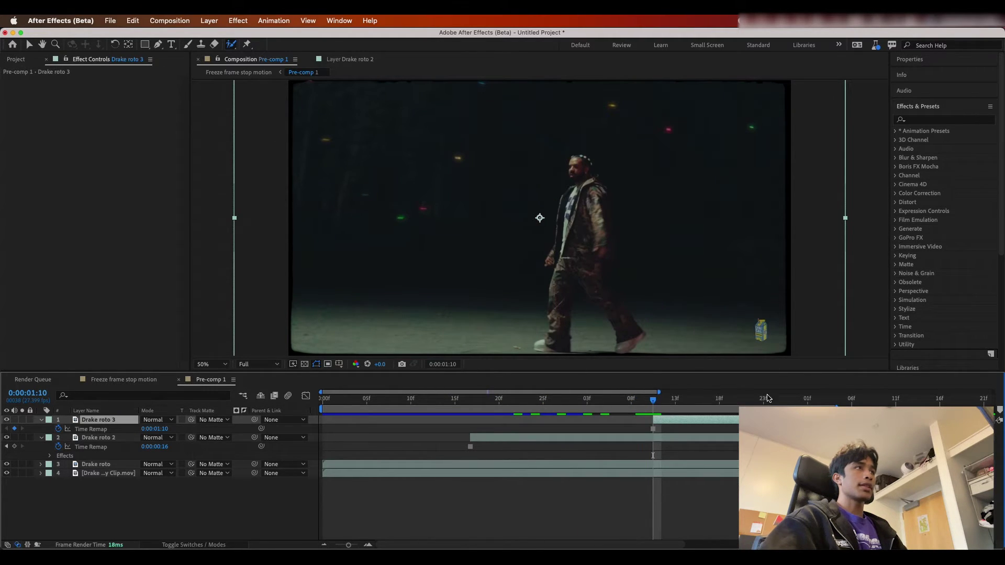
pyautogui.doubleClick(720, 420)
pyautogui.click(234, 45)
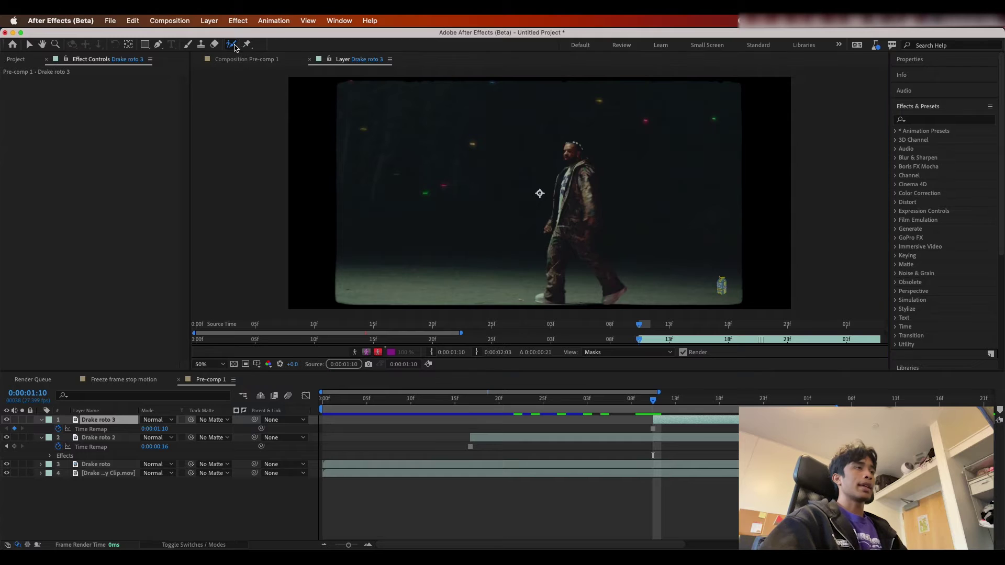
pyautogui.moveTo(569, 146); pyautogui.dragTo(570, 181)
pyautogui.moveTo(555, 253); pyautogui.dragTo(552, 279)
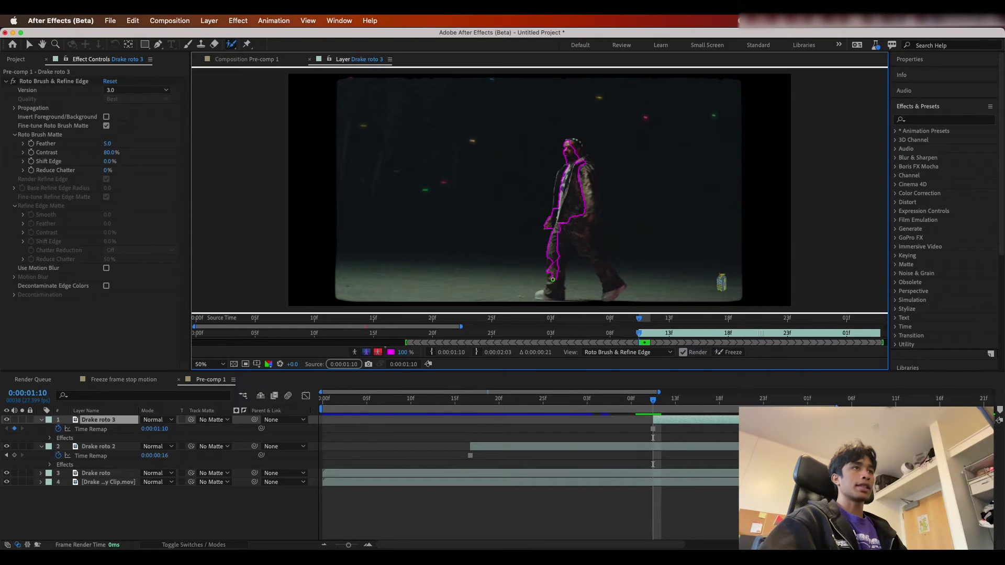
pyautogui.moveTo(618, 291); pyautogui.dragTo(618, 291)
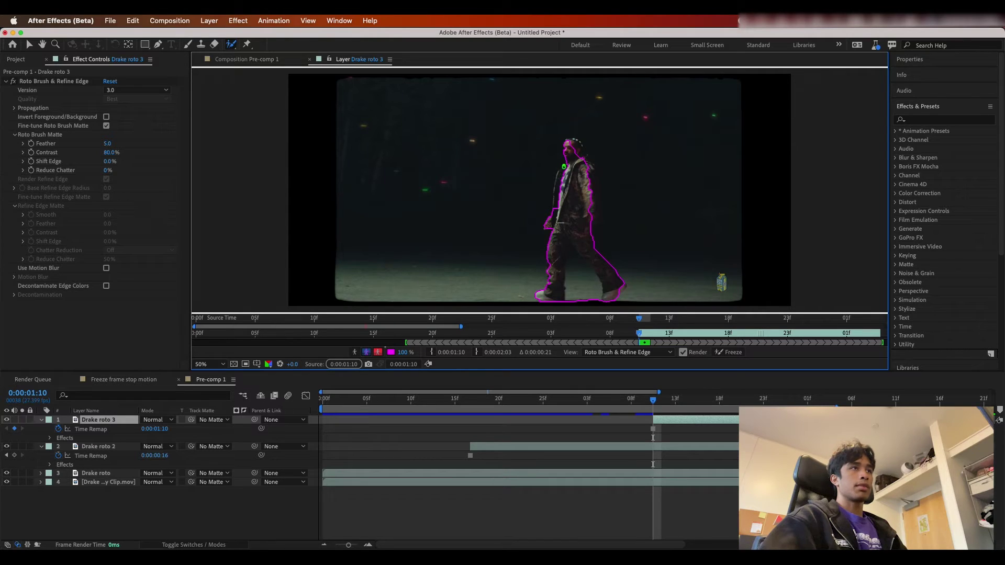
pyautogui.moveTo(552, 207); pyautogui.dragTo(553, 206)
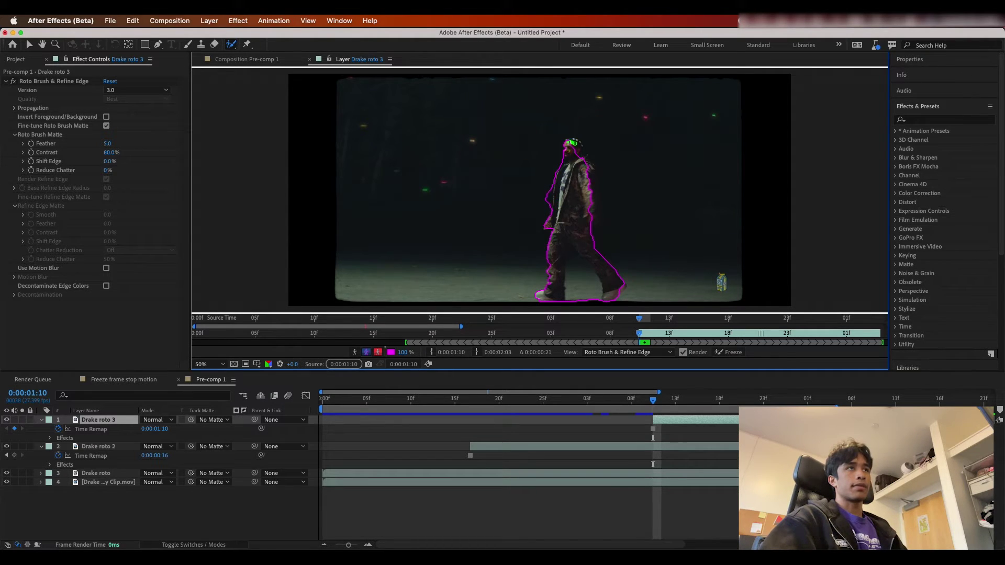
# Step: Refine the head and right side, subtract the leg gap, freeze the matte, and return to Pre-comp 1
pyautogui.click(575, 143)
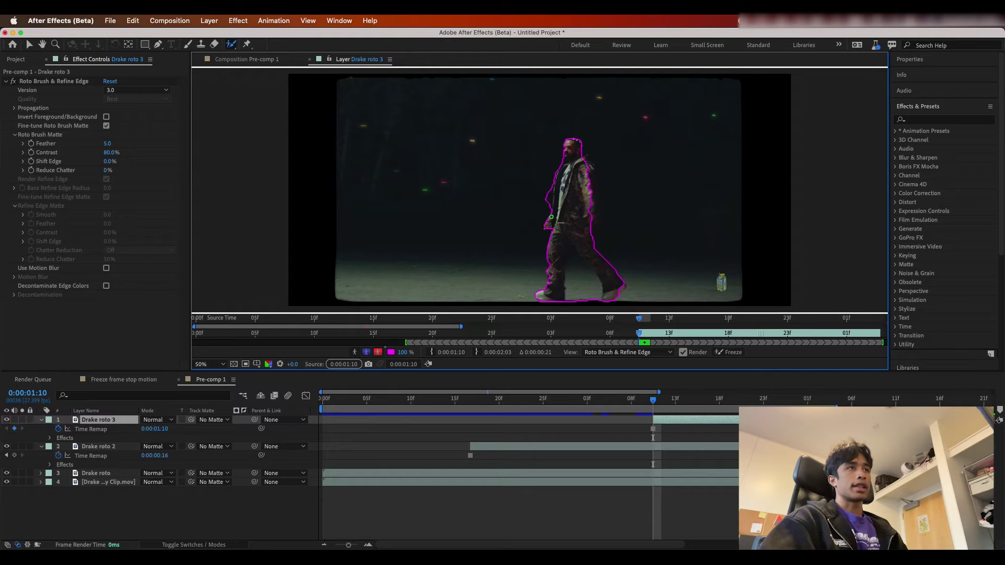
pyautogui.click(550, 203)
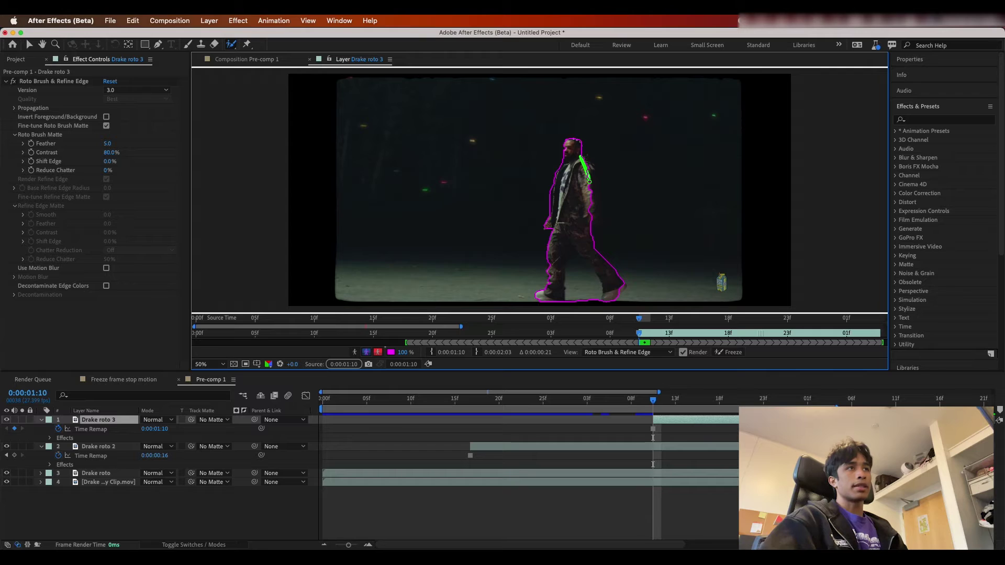
pyautogui.moveTo(591, 221)
pyautogui.mouseDown()
pyautogui.moveTo(594, 174)
pyautogui.moveTo(591, 215)
pyautogui.mouseUp()
pyautogui.moveTo(580, 258); pyautogui.dragTo(583, 286)
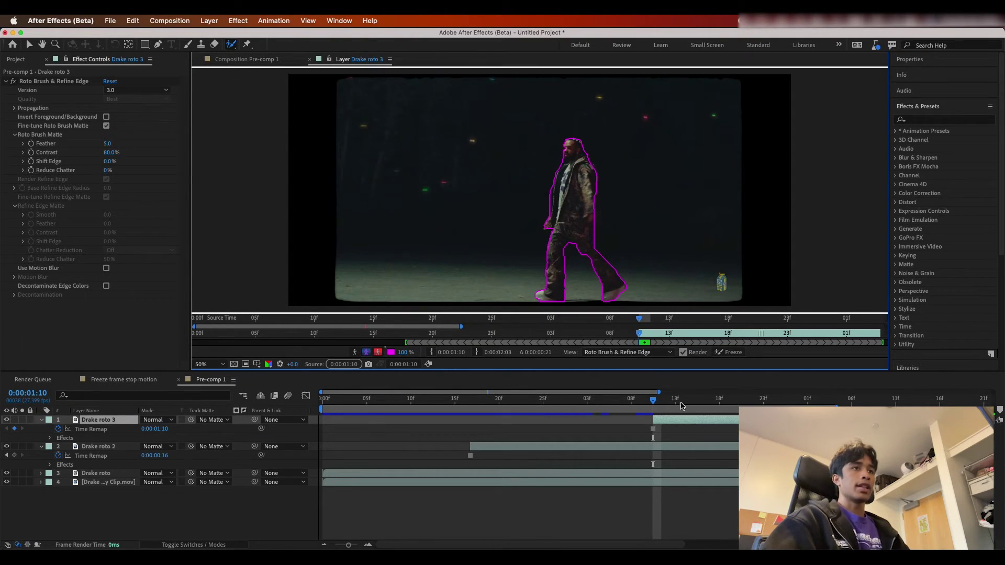
pyautogui.click(731, 353)
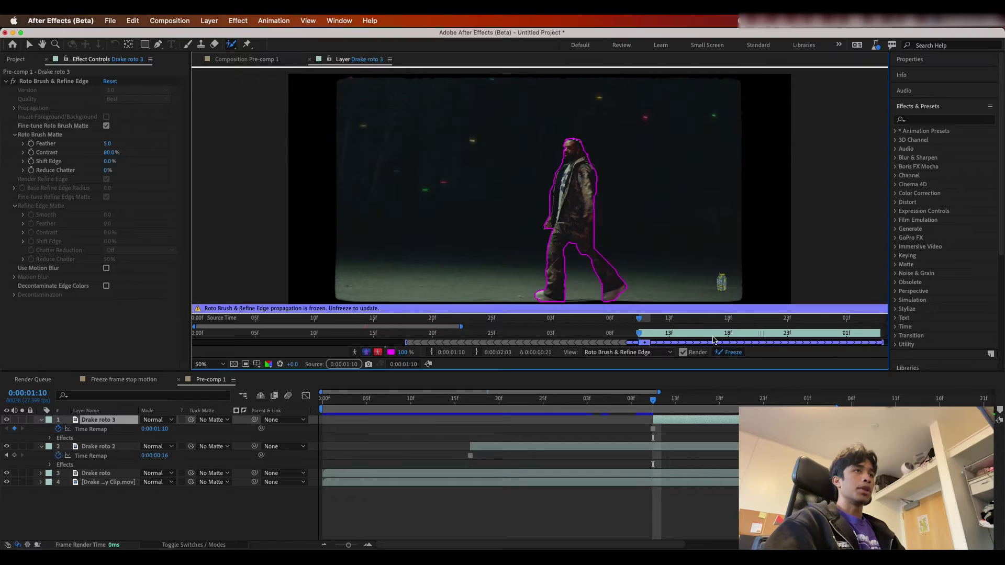
pyautogui.click(261, 59)
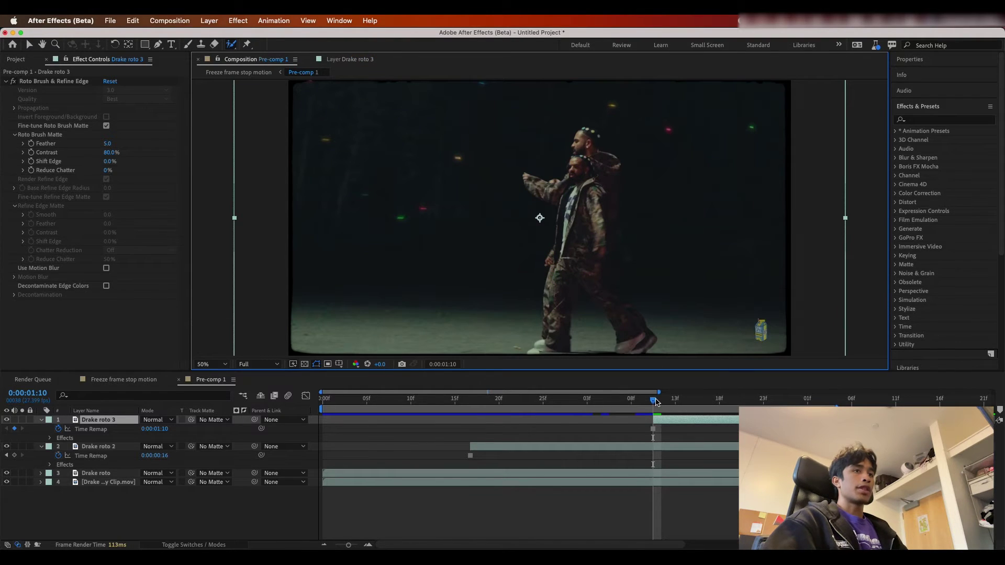
# Step: Preview the composite, stop at Drake roto 2's frame 0:00:00:16, and expand its properties
pyautogui.press('space')
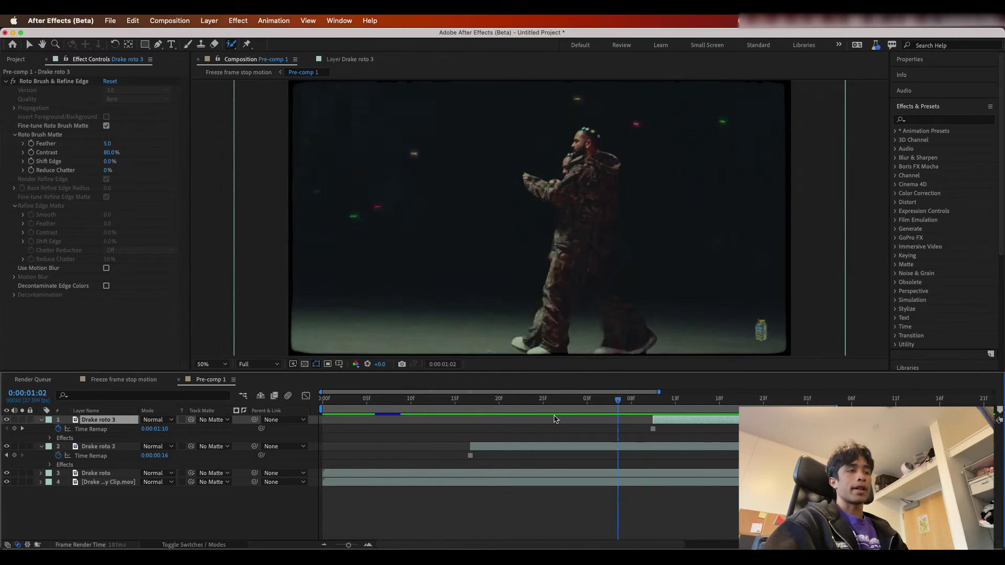
pyautogui.press('j')
pyautogui.click(521, 447)
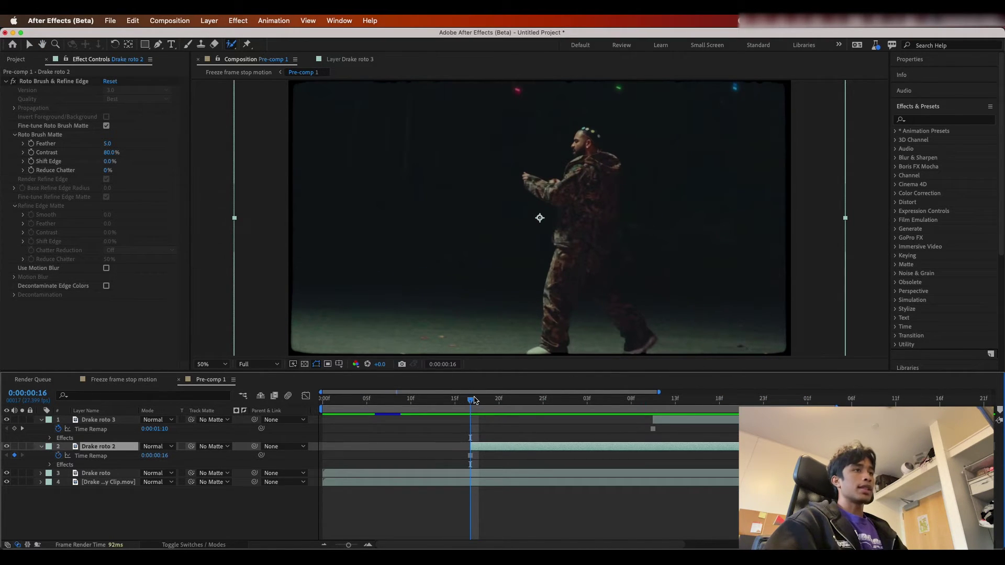
pyautogui.press('space')
pyautogui.press('space')
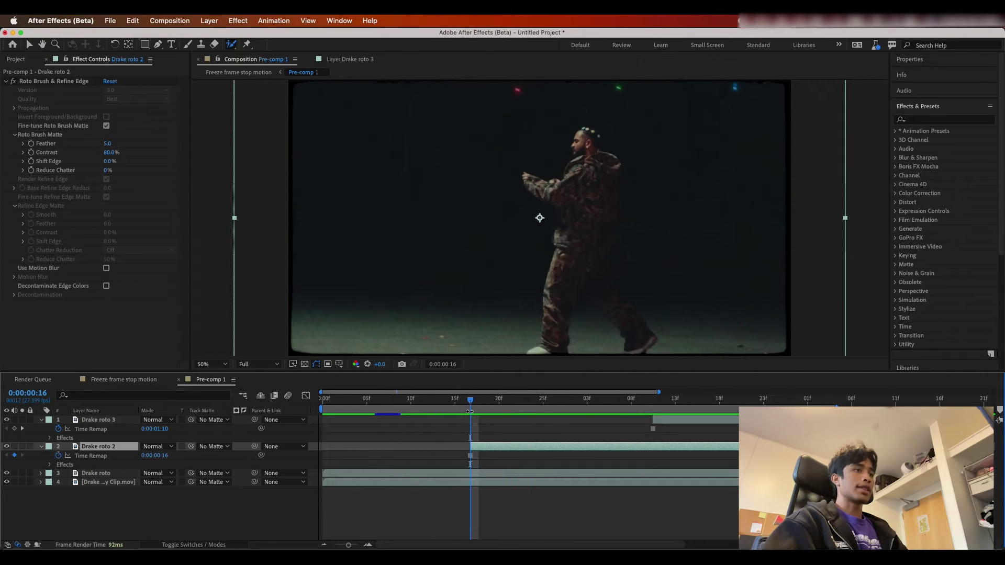
pyautogui.click(42, 447)
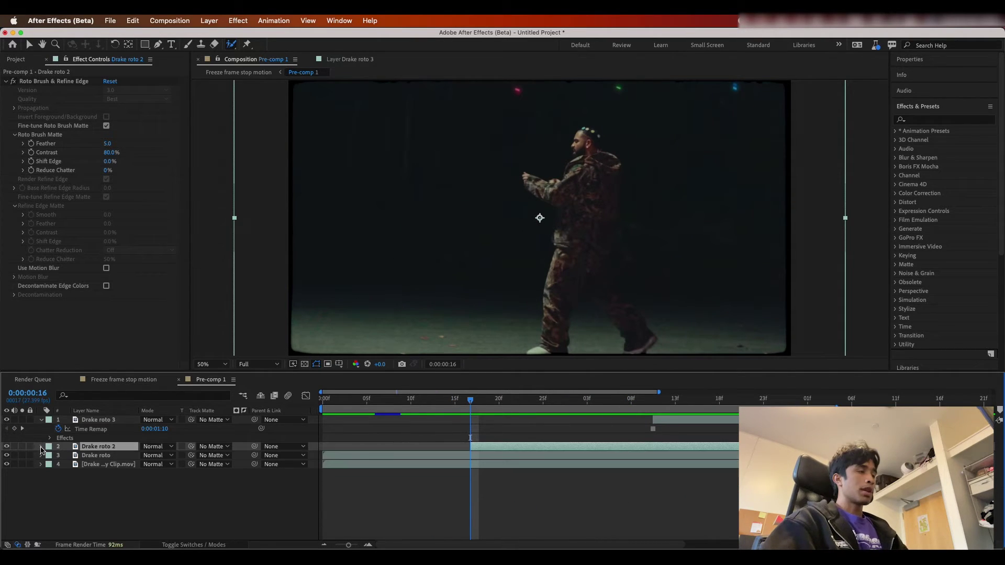
pyautogui.click(42, 447)
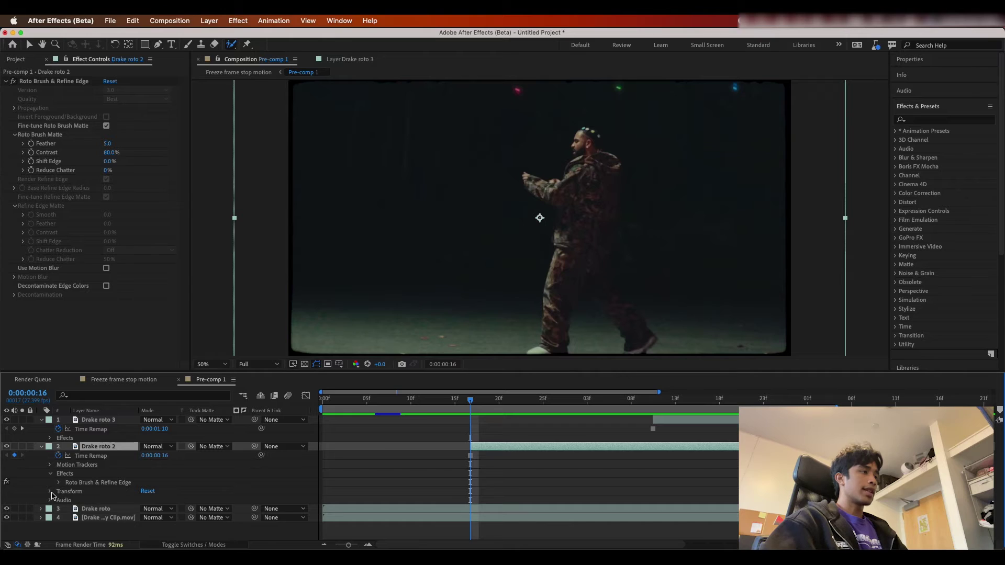
# Step: Set starting Scale and Position keyframes on Drake roto 2's Transform properties
pyautogui.click(50, 492)
pyautogui.scroll(-2, 80, 482)
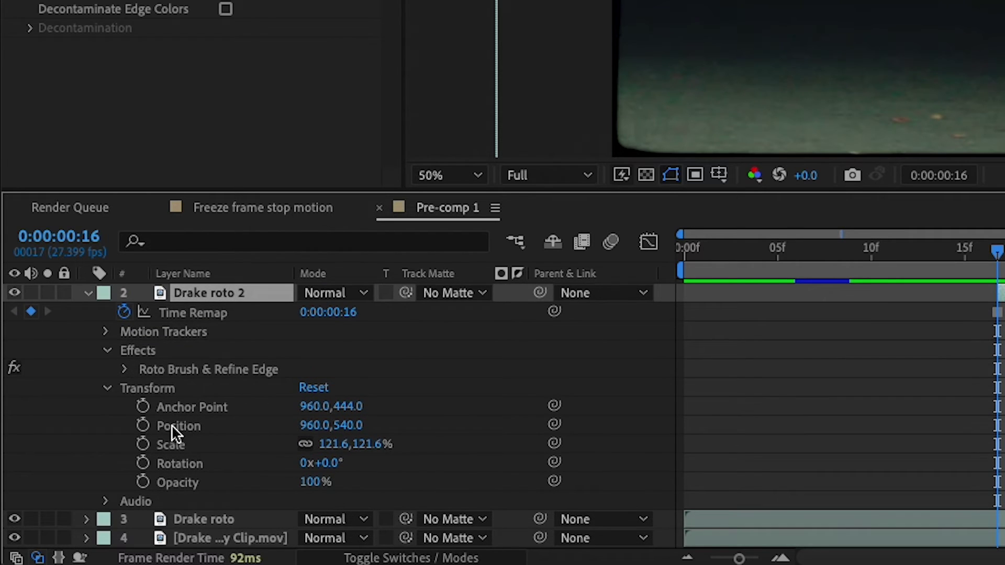
pyautogui.click(143, 444)
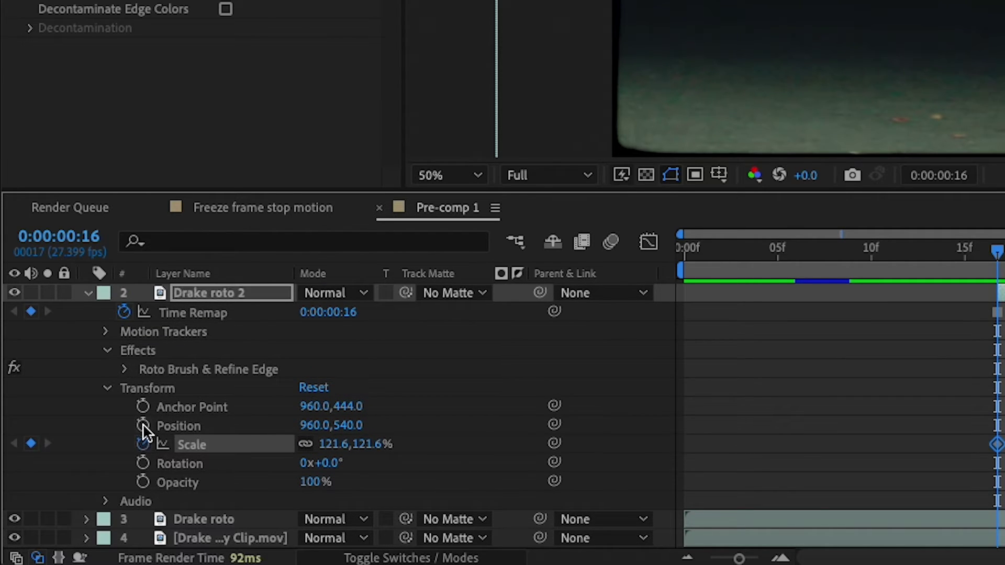
pyautogui.click(142, 426)
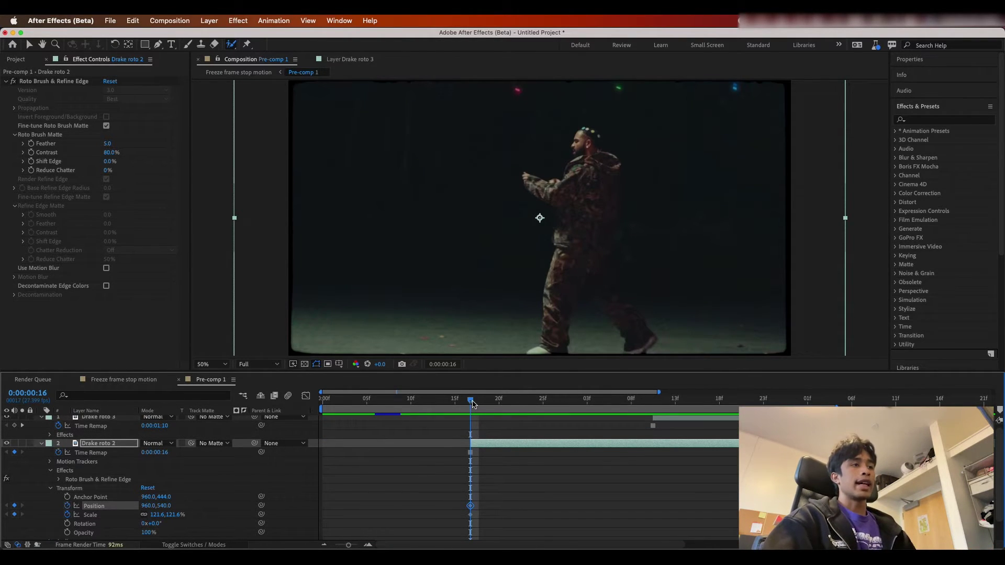
# Step: At 0:00:02:03, scale Drake roto 2 down to 101% and move it right
pyautogui.moveTo(473, 404); pyautogui.dragTo(835, 406)
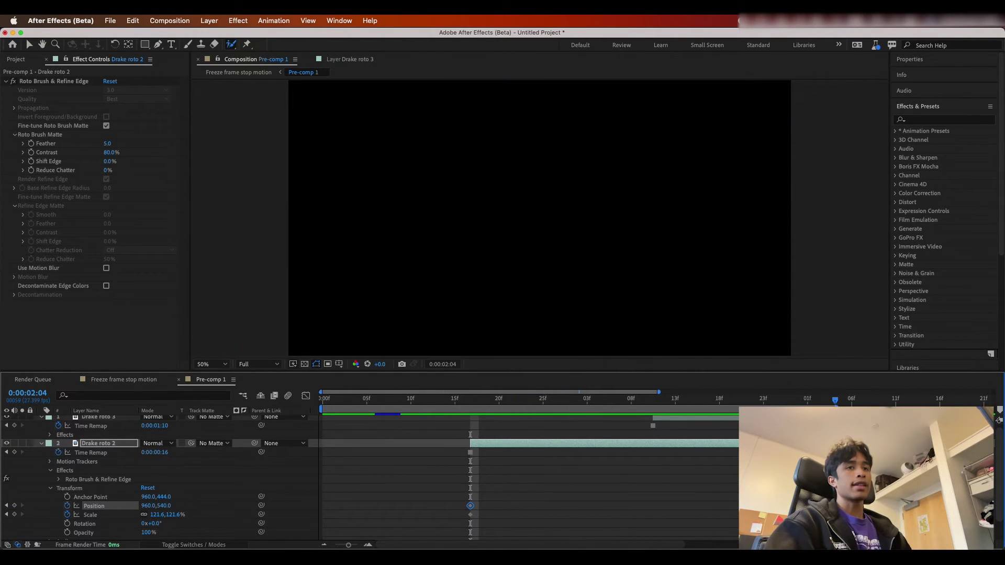
pyautogui.press('pageup')
pyautogui.press('v')
pyautogui.moveTo(236, 218); pyautogui.dragTo(288, 218)
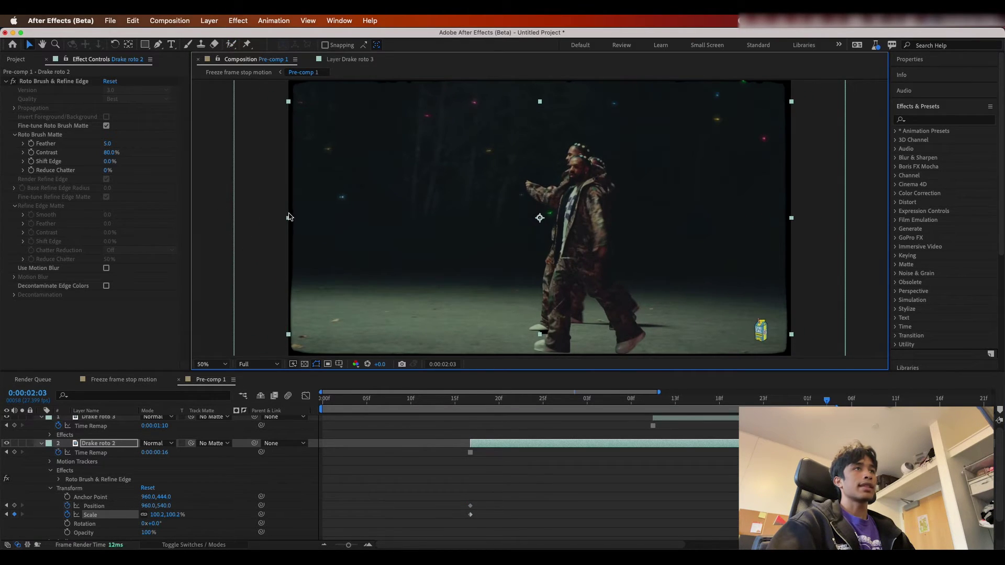
pyautogui.moveTo(498, 226); pyautogui.dragTo(706, 239)
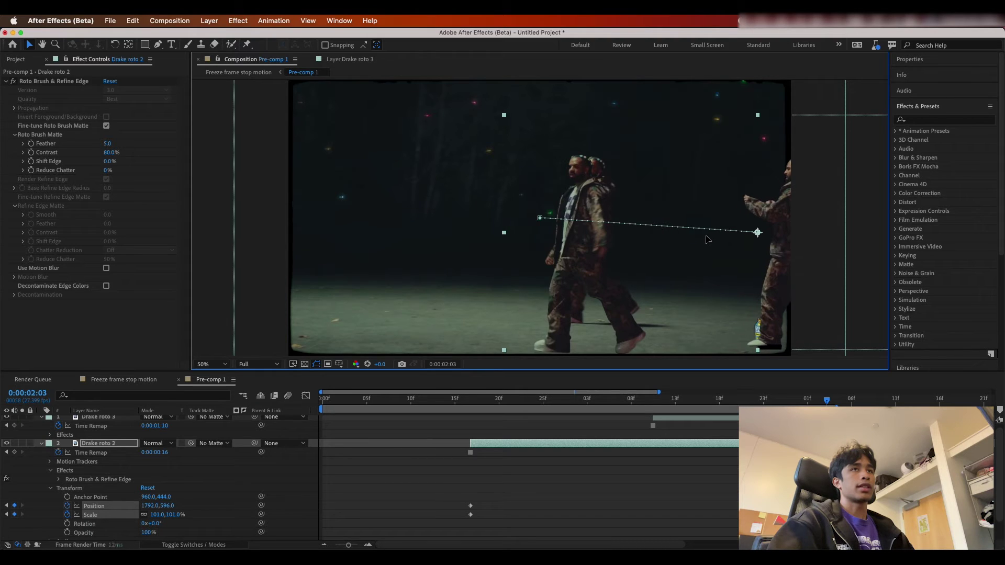
# Step: Preview the slide from an earlier frame, then select Drake roto 3 at its starting frame
pyautogui.moveTo(828, 401); pyautogui.dragTo(453, 402)
pyautogui.press('space')
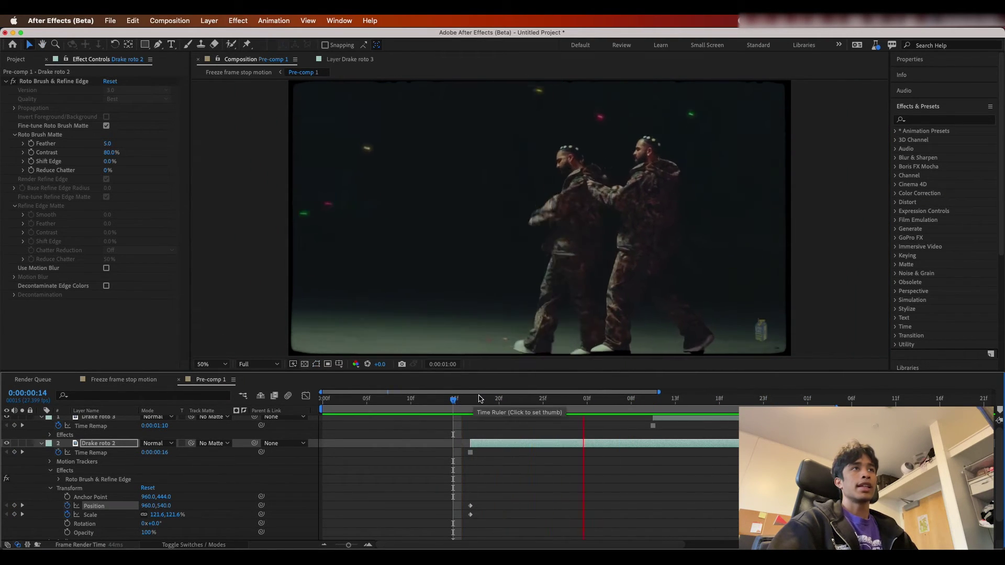
pyautogui.press('space')
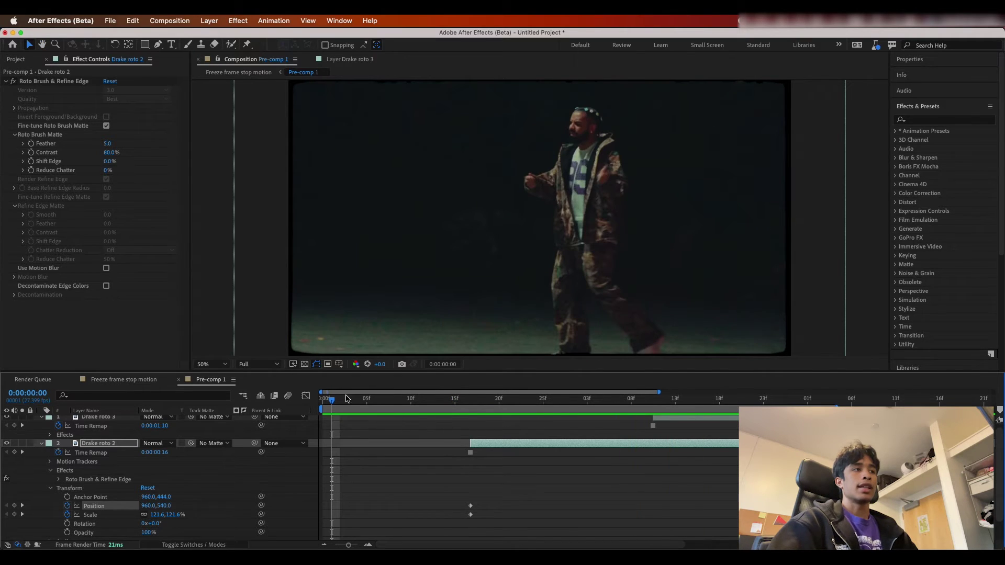
pyautogui.click(653, 399)
pyautogui.click(639, 429)
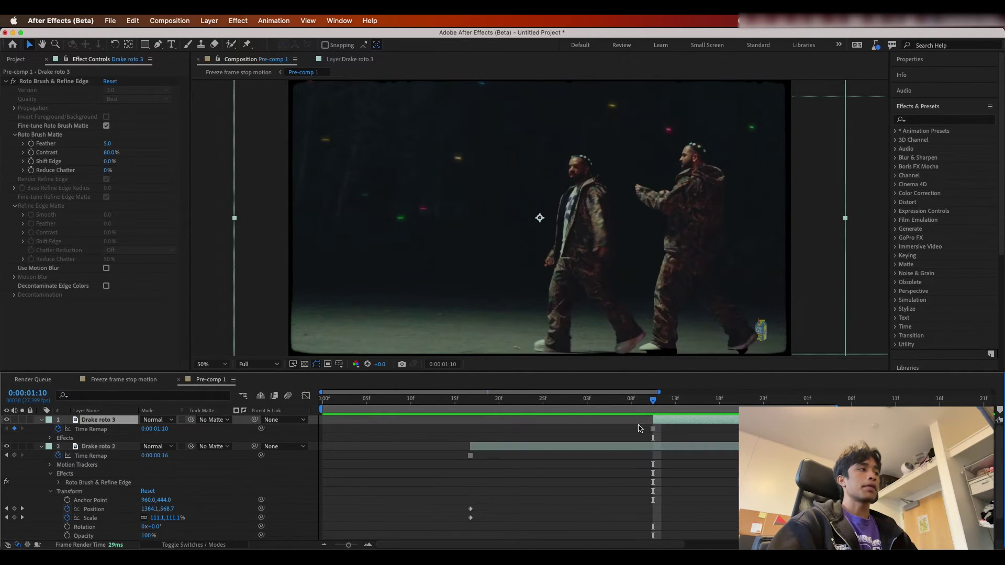
# Step: Set starting Position and Scale keyframes for Drake roto 3
pyautogui.doubleClick(41, 420)
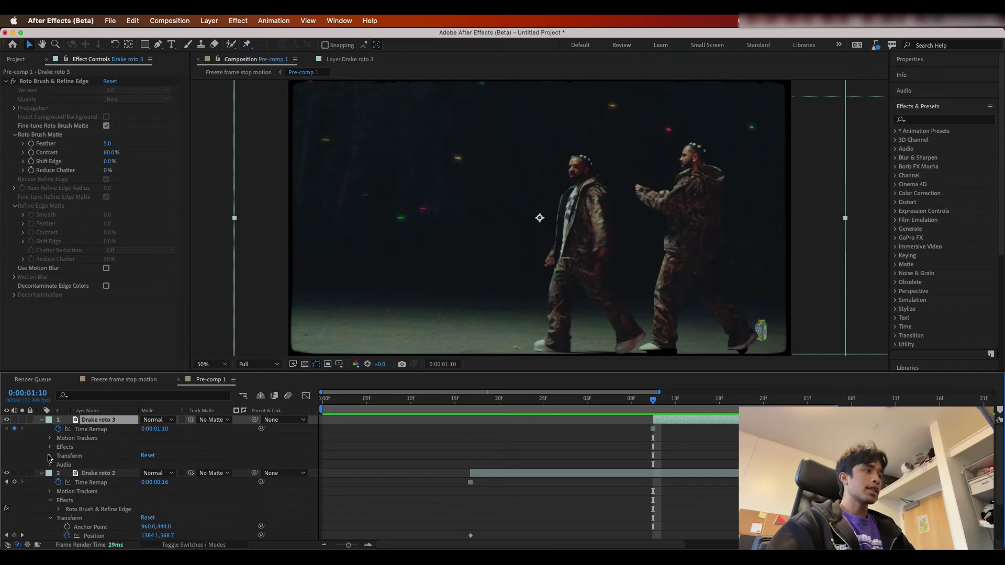
pyautogui.click(139, 407)
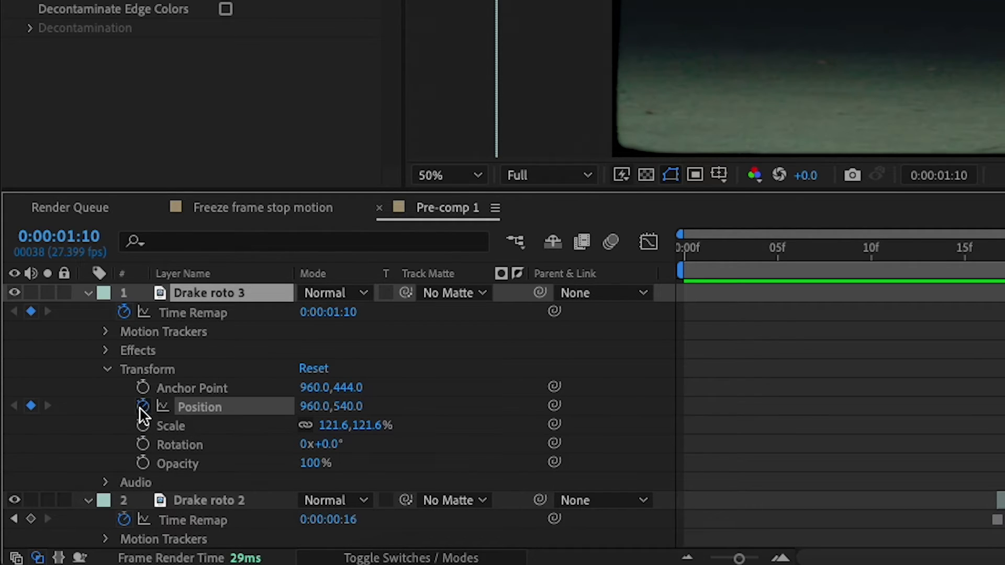
pyautogui.click(141, 425)
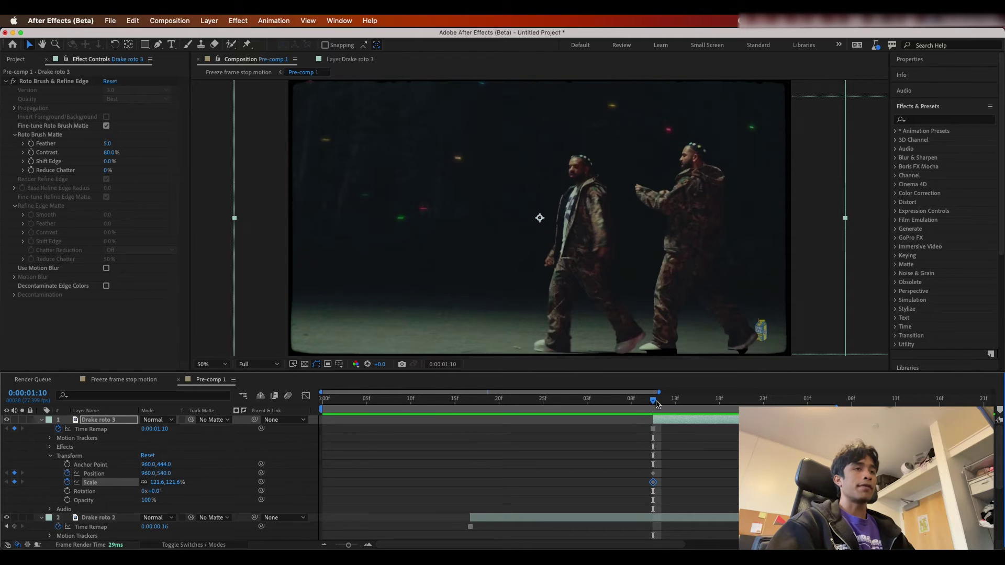
# Step: At 0:00:02:03, shrink Drake roto 3 to 108.1% and slide it right to 1378,530
pyautogui.moveTo(654, 400); pyautogui.dragTo(829, 405)
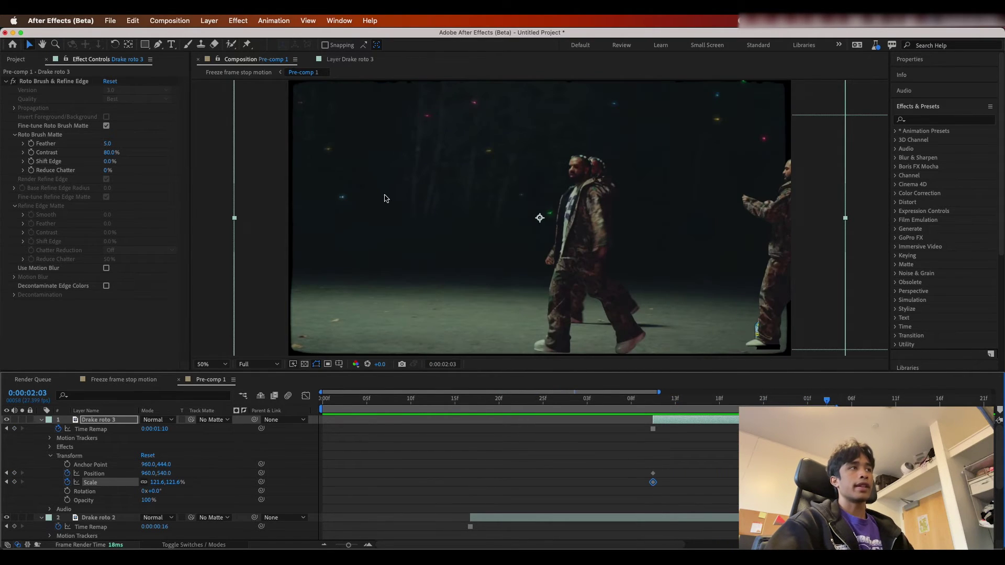
pyautogui.click(306, 194)
pyautogui.moveTo(237, 219); pyautogui.dragTo(265, 219)
pyautogui.moveTo(545, 279); pyautogui.dragTo(653, 276)
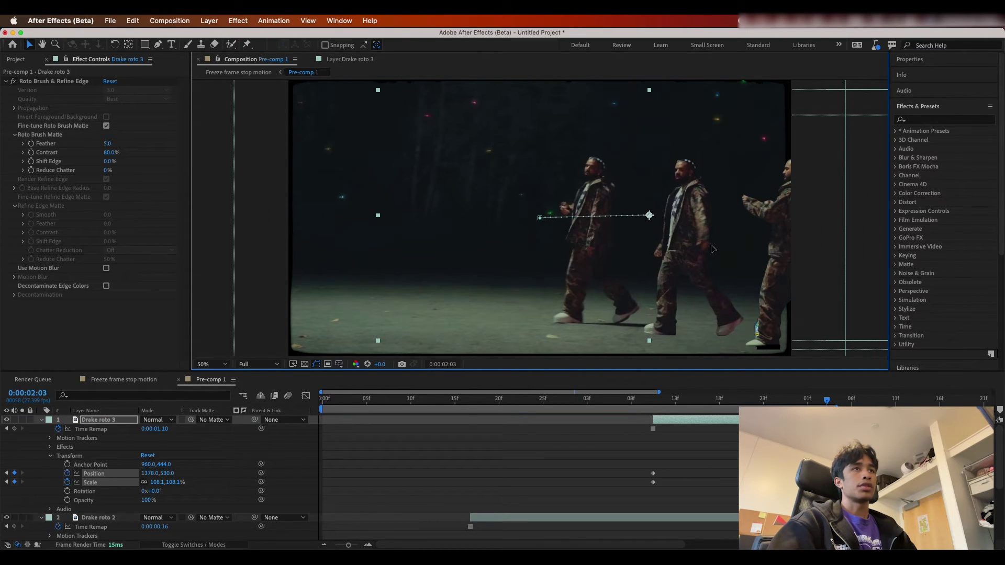
pyautogui.moveTo(712, 248); pyautogui.dragTo(717, 248)
# Step: Preview the three copies' animation from the early part of the shot
pyautogui.moveTo(837, 400); pyautogui.dragTo(423, 414)
pyautogui.press('space')
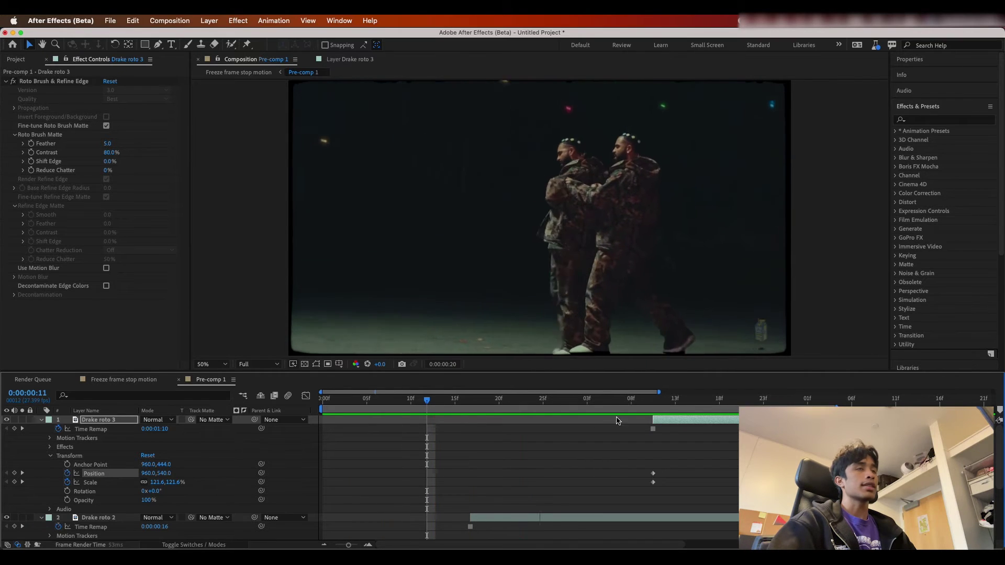
pyautogui.press('super+space')
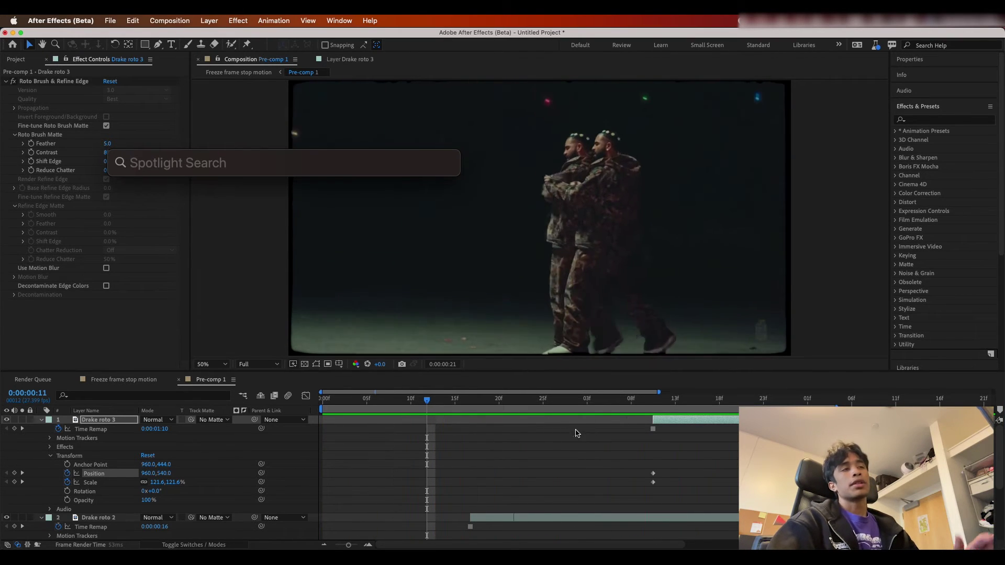
pyautogui.press('Escape')
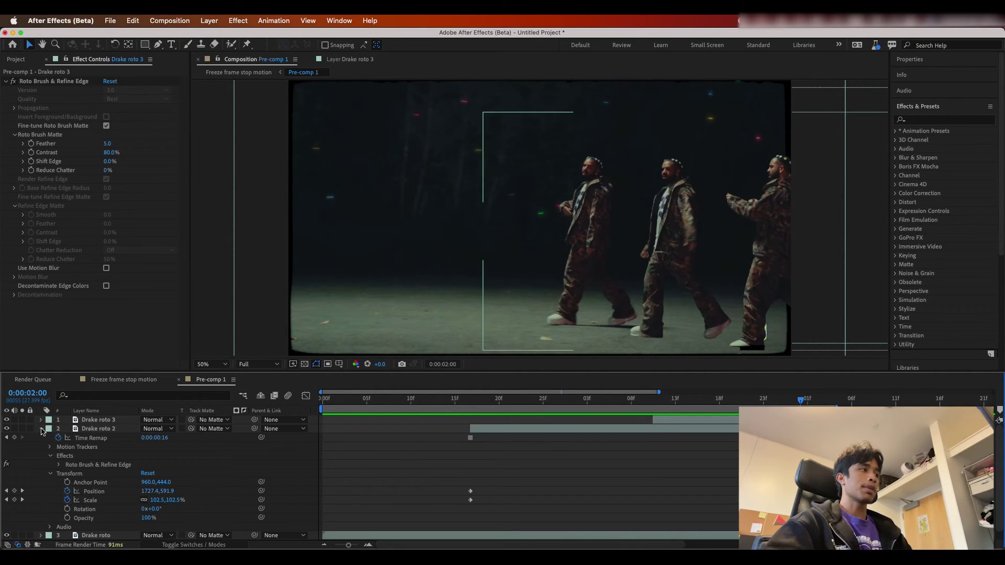
# Step: Select Drake roto 3 and the other three layers and pre-compose them as 'Final edit'
pyautogui.click(41, 420)
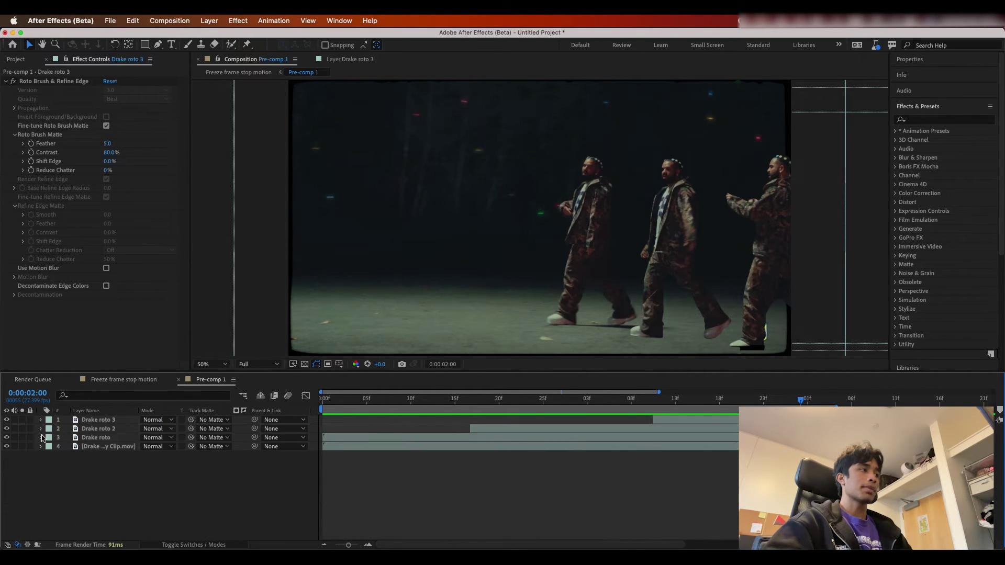
pyautogui.click(103, 421)
pyautogui.keyDown('shift'); pyautogui.click(115, 447); pyautogui.keyUp('shift')
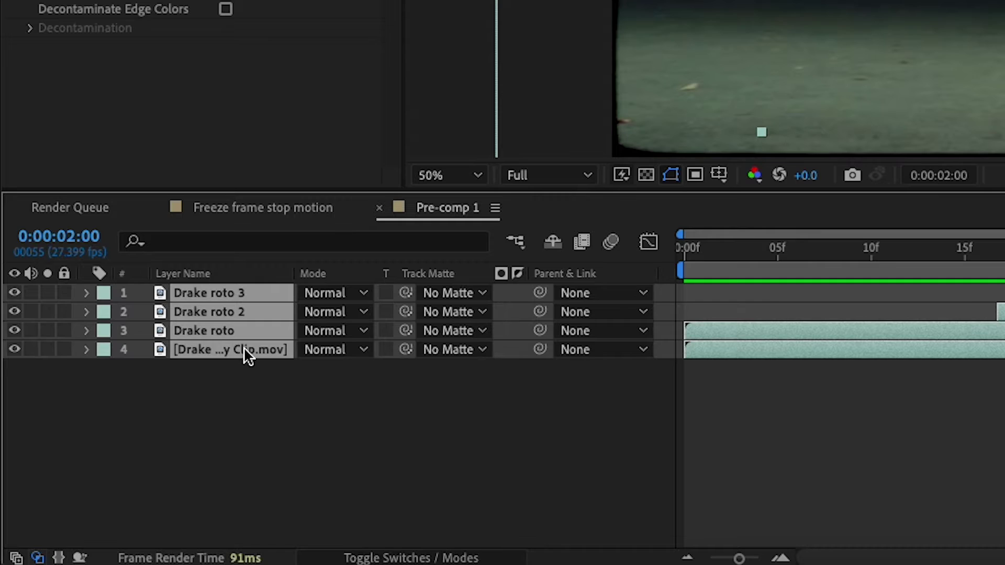
pyautogui.rightClick(243, 346)
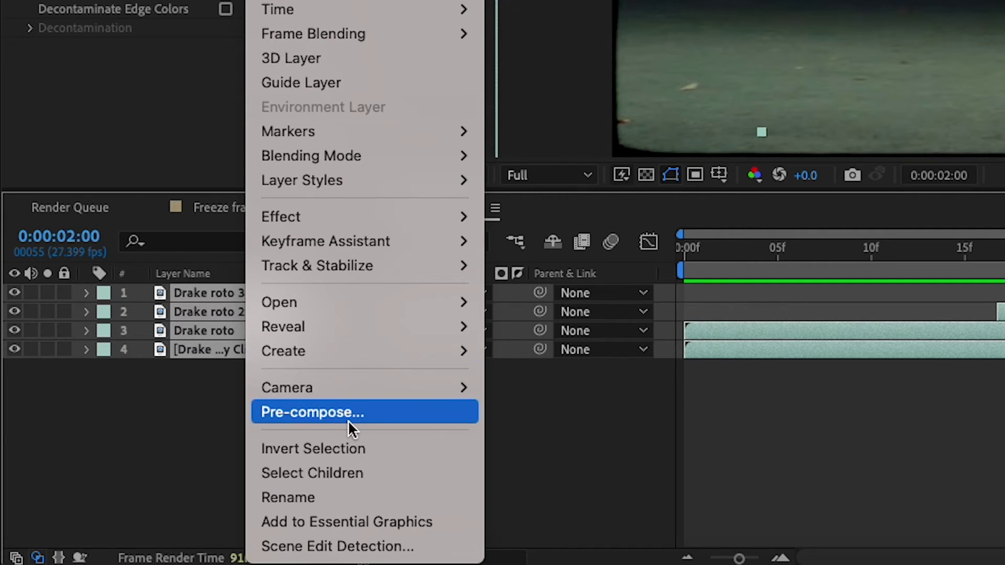
pyautogui.click(364, 412)
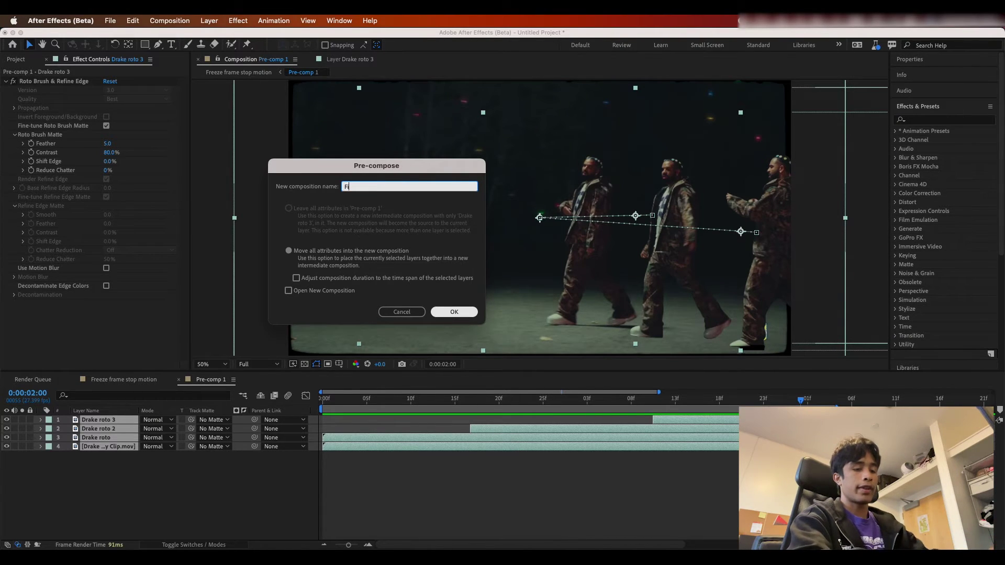
pyautogui.write('Final edit')
pyautogui.click(447, 314)
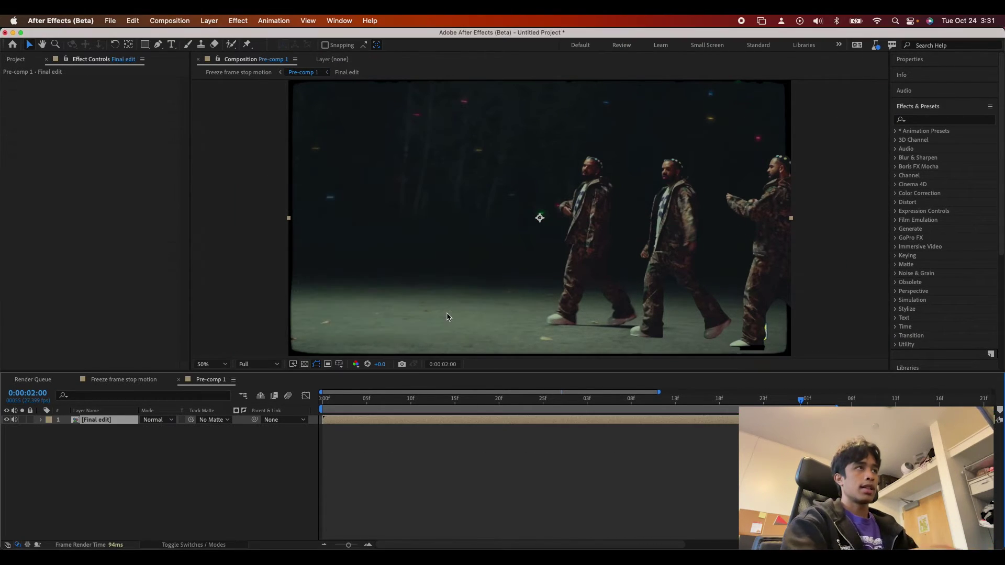
# Step: Apply Posterize Time to the Final edit layer with a Frame Rate of 11
pyautogui.moveTo(805, 402); pyautogui.dragTo(323, 400)
pyautogui.click(923, 121)
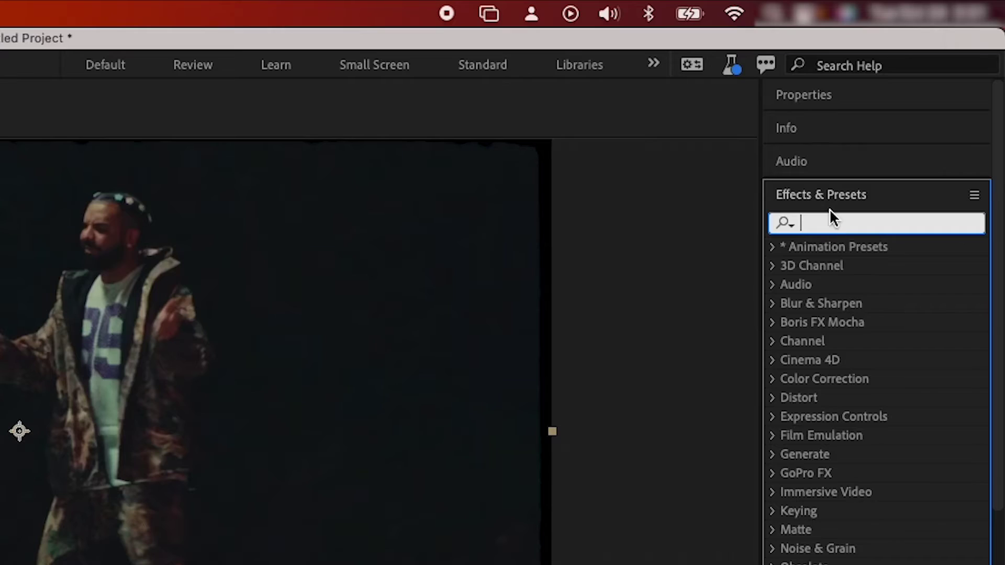
pyautogui.write('post')
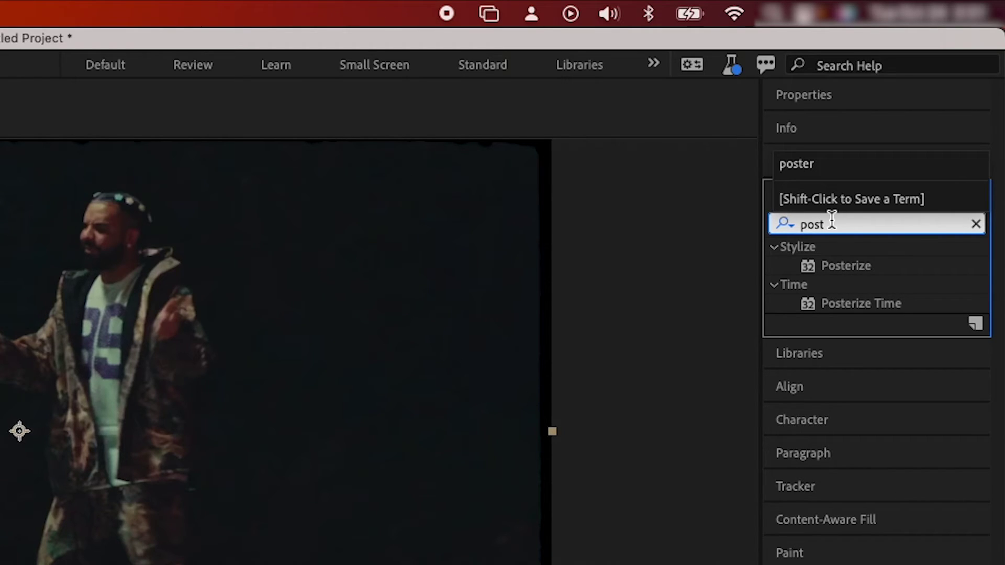
pyautogui.moveTo(885, 303); pyautogui.dragTo(577, 424)
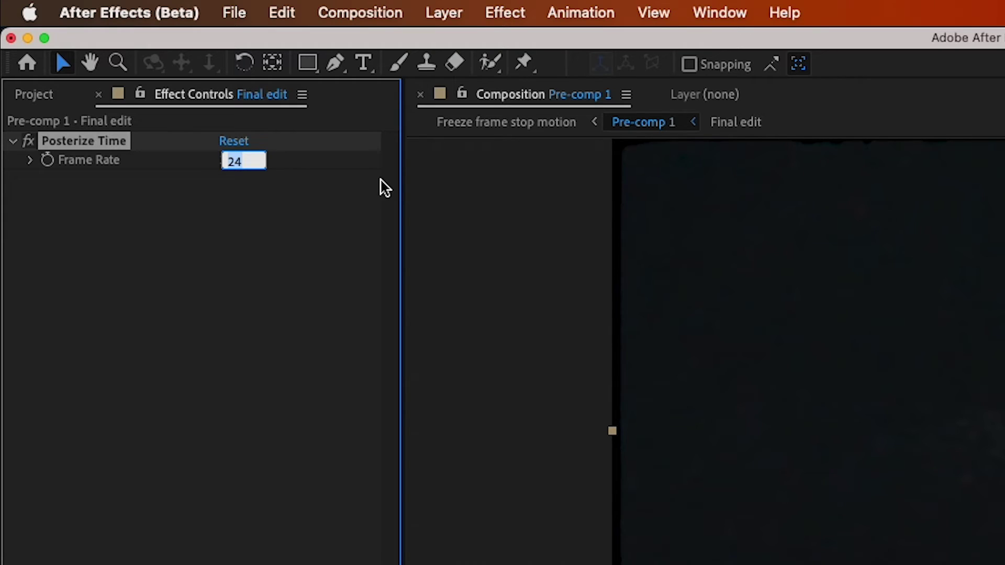
pyautogui.write('11')
pyautogui.press('Return')
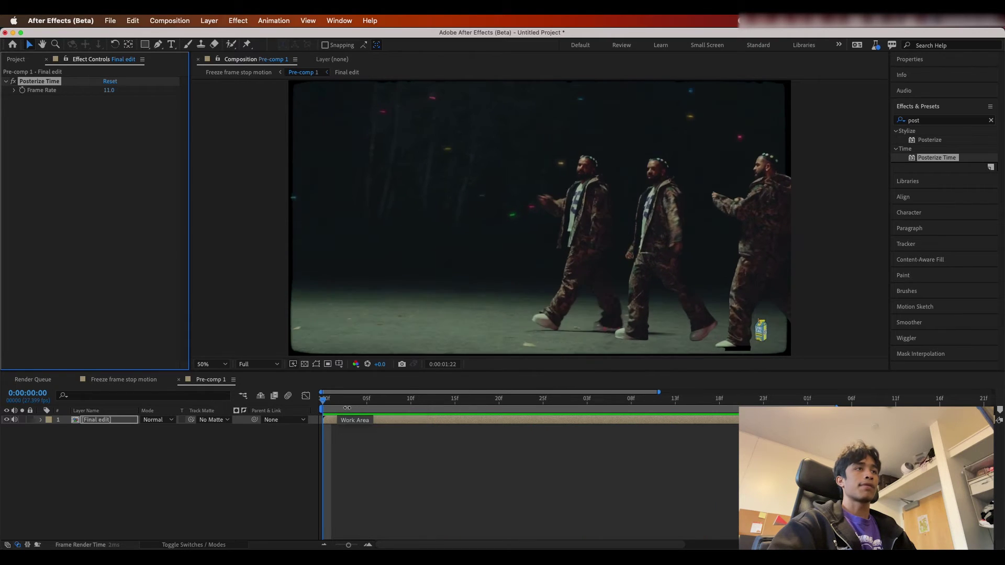
# Step: Preview the stop-motion result from the first frame, then reset the browser page zoom to 100%
pyautogui.press('space')
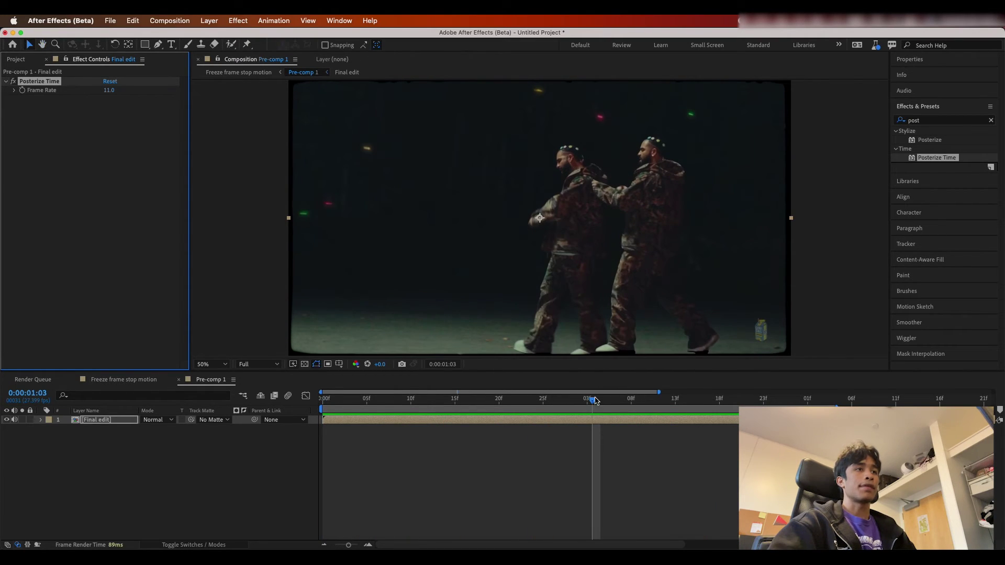
pyautogui.press('Home')
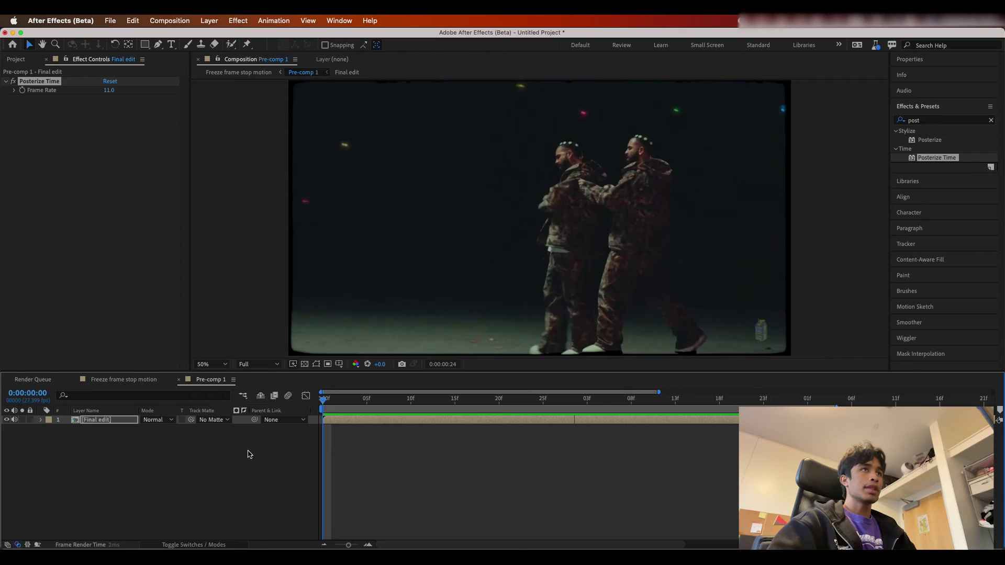
pyautogui.press('space')
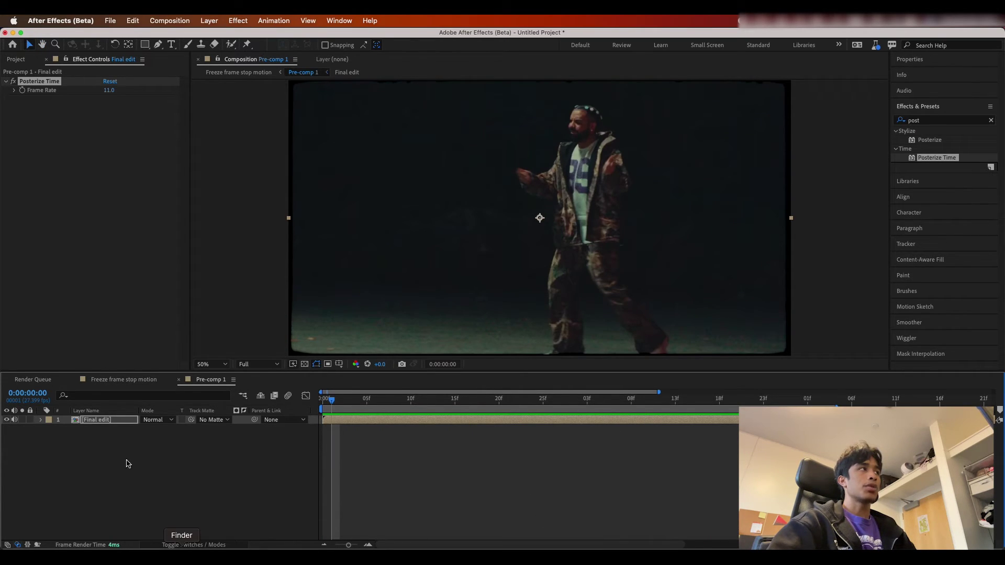
pyautogui.click(16, 60)
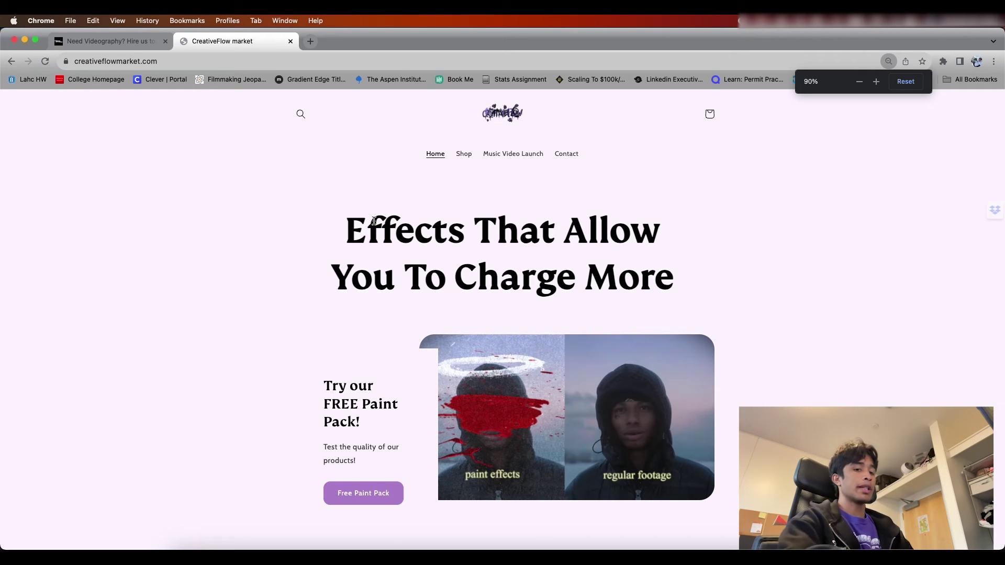
pyautogui.press('super+equal')
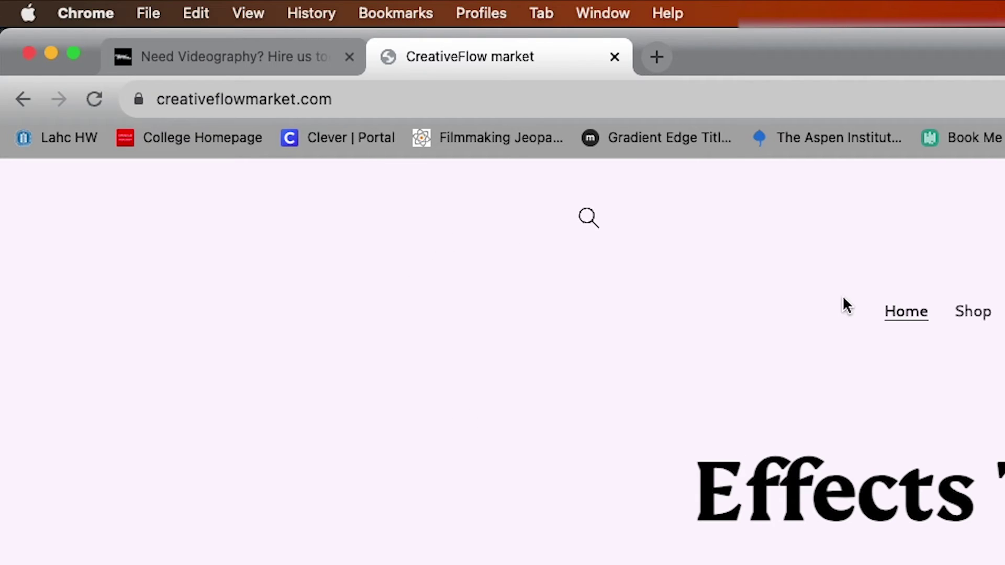
# Step: Scroll through the CreativeFlow homepage and open the Shop product catalogue
pyautogui.scroll(-4, 396, 158)
pyautogui.scroll(4, 523, 276)
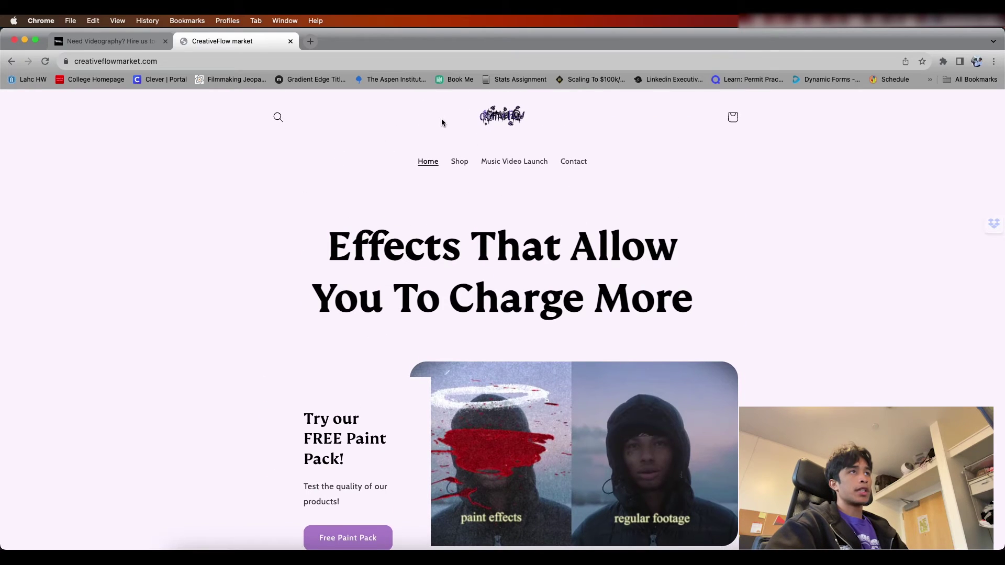
pyautogui.scroll(-10, 518, 288)
pyautogui.scroll(5, 502, 283)
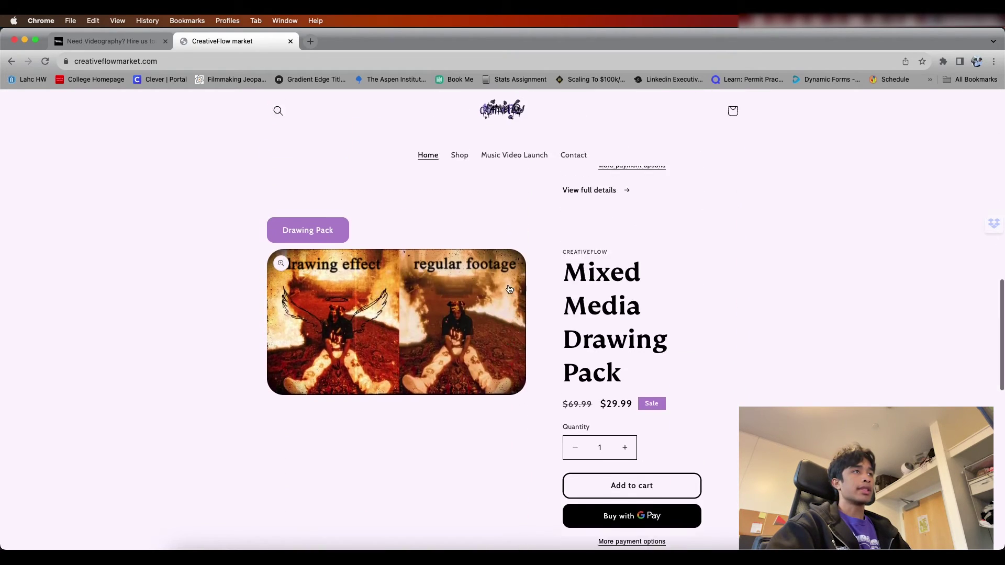
pyautogui.scroll(3, 372, 346)
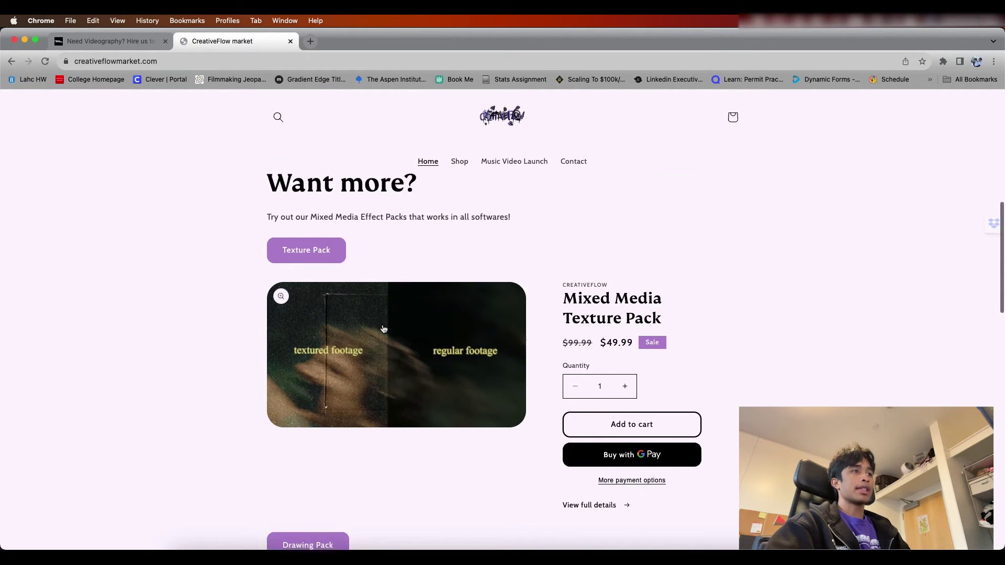
pyautogui.scroll(-2, 382, 325)
pyautogui.scroll(9, 390, 262)
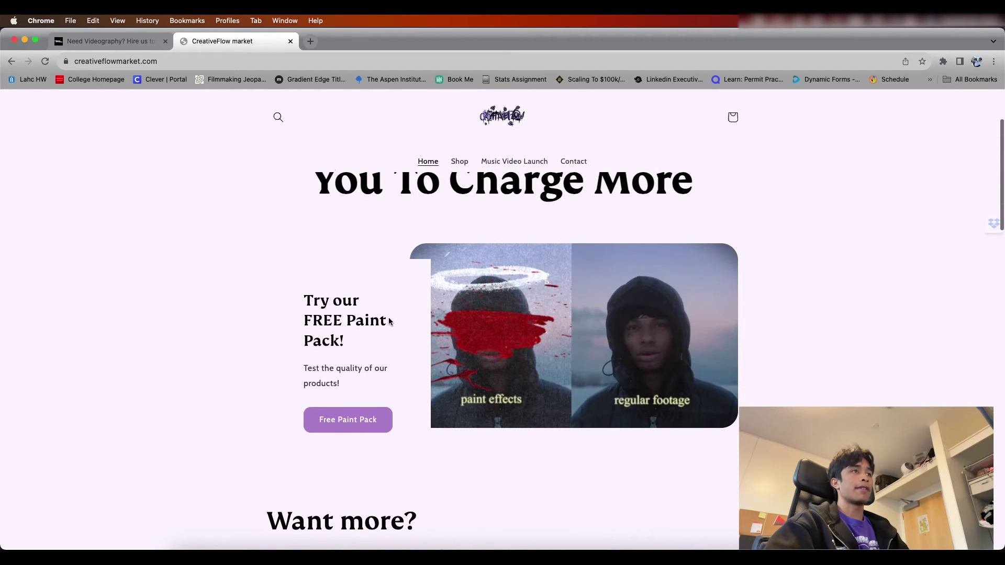
pyautogui.click(463, 167)
# Step: Scroll the product listing, then return to After Effects
pyautogui.scroll(-5, 557, 301)
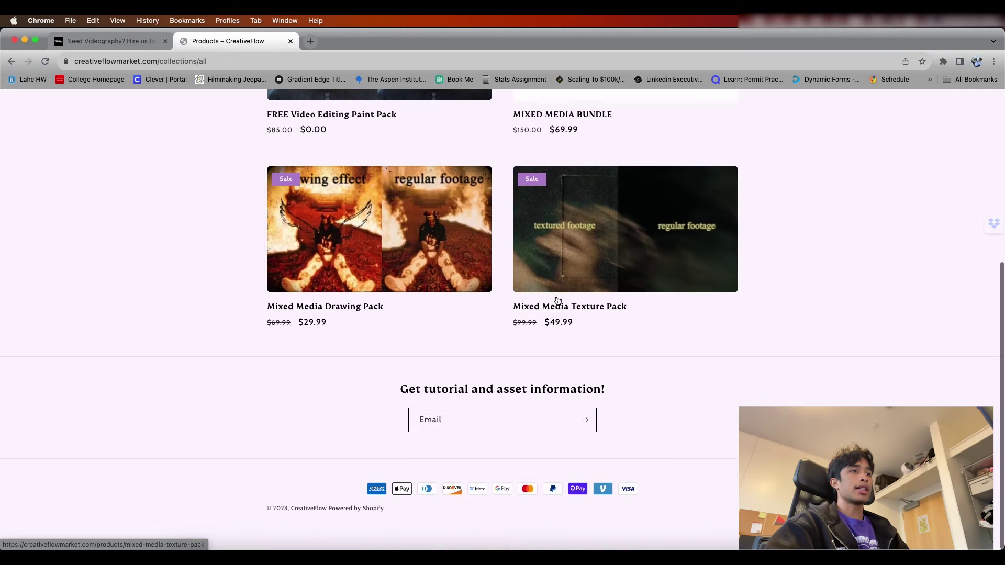
pyautogui.scroll(3, 558, 300)
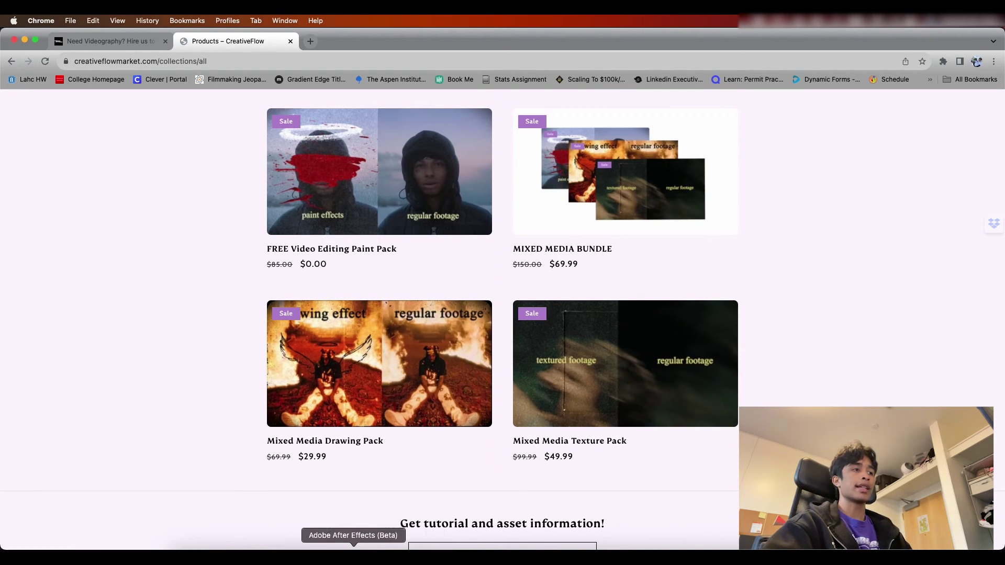
pyautogui.click(353, 549)
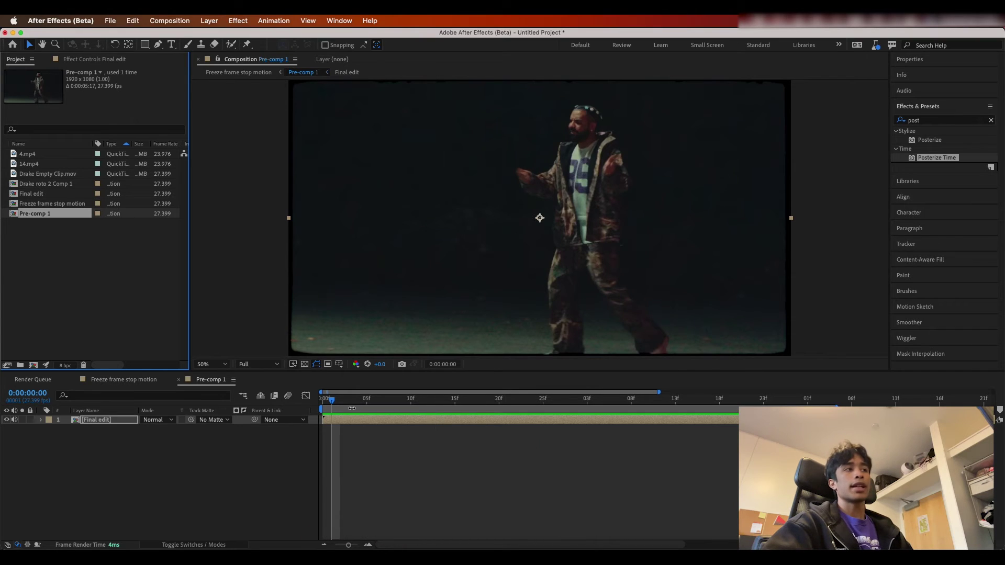
# Step: Add the 14.mp4 grain clip above Final edit in Pre-comp 1 and preview it
pyautogui.moveTo(333, 405); pyautogui.dragTo(323, 407)
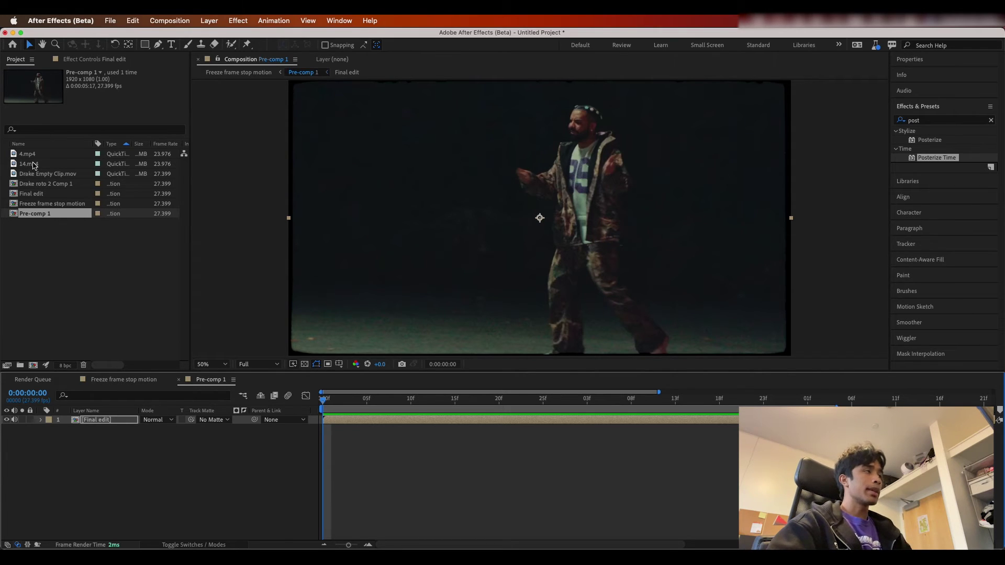
pyautogui.moveTo(59, 167); pyautogui.dragTo(131, 416)
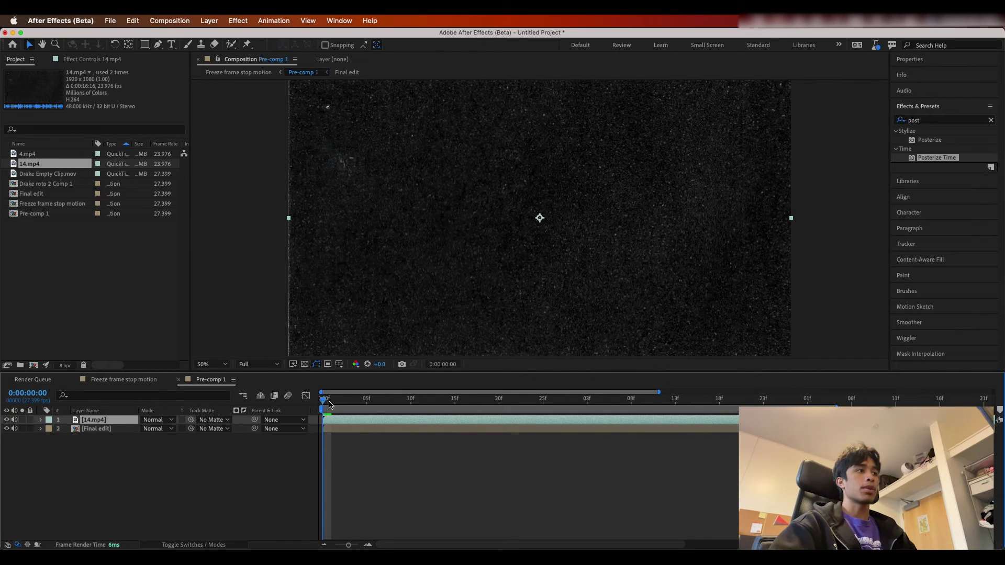
pyautogui.moveTo(331, 405); pyautogui.dragTo(308, 421)
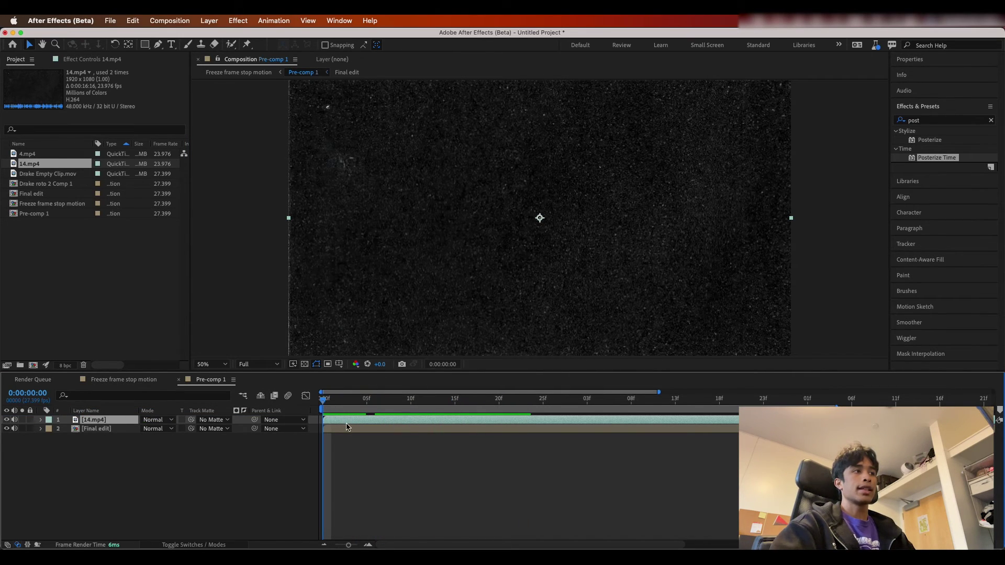
pyautogui.press('space')
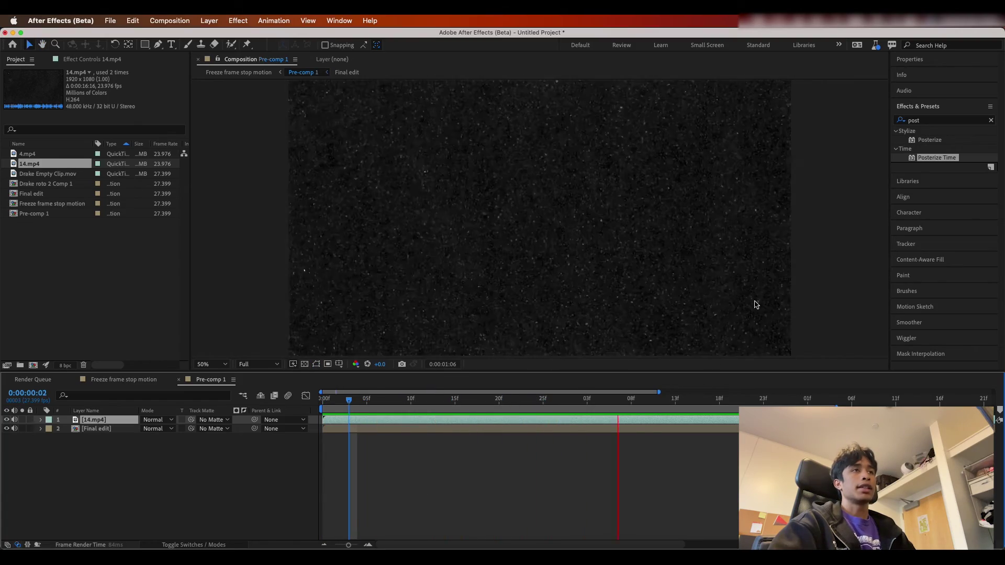
pyautogui.press('space')
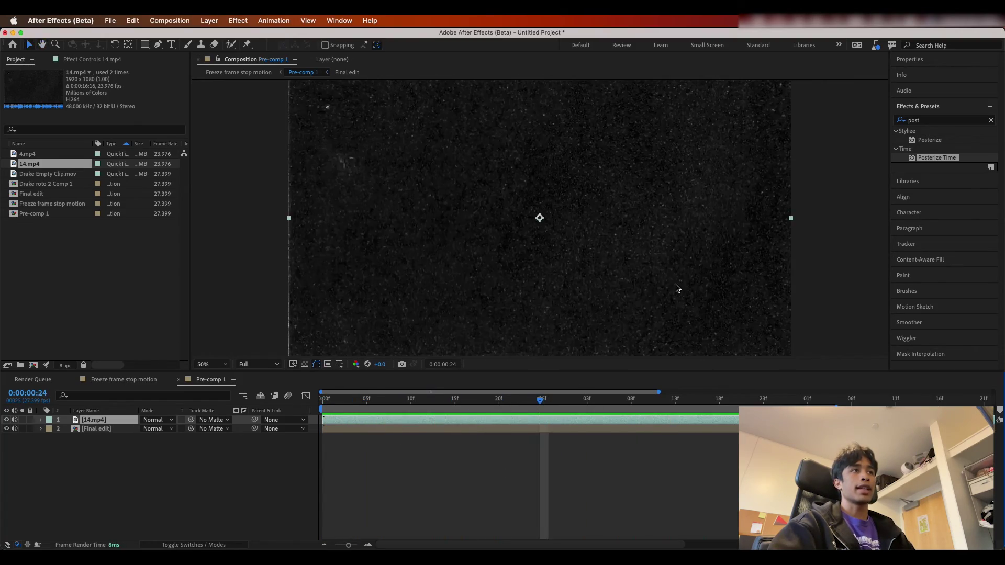
pyautogui.moveTo(545, 406); pyautogui.dragTo(488, 406)
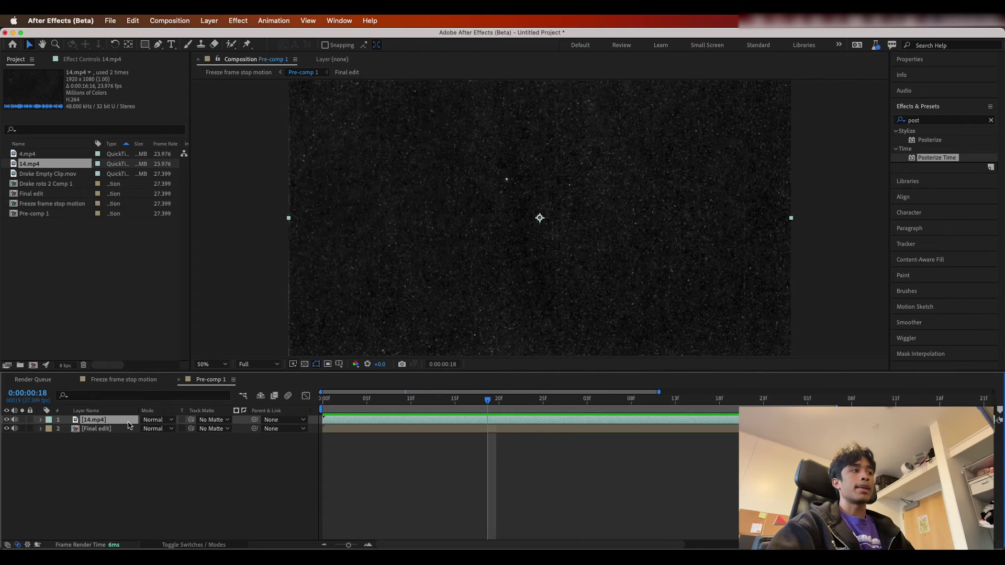
# Step: Set the 14.mp4 layer's blending mode to Screen
pyautogui.click(174, 421)
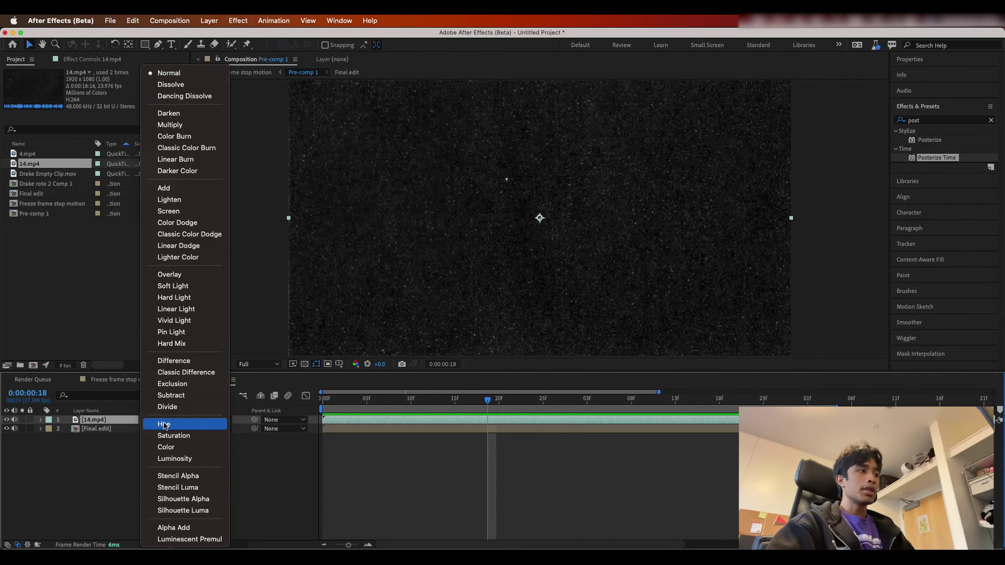
pyautogui.click(169, 211)
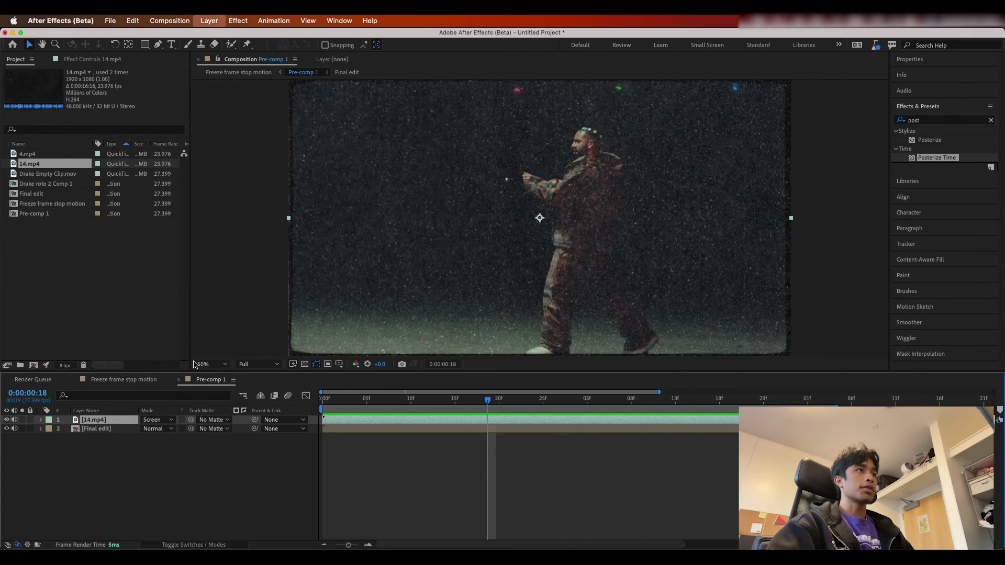
pyautogui.click(42, 421)
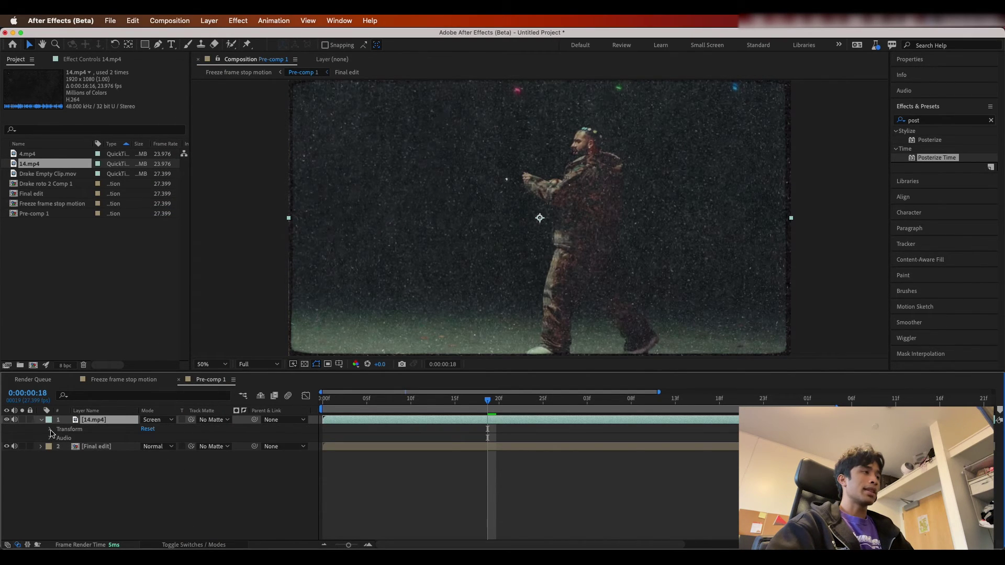
# Step: Lower the 14.mp4 grain layer's Opacity to 51% and preview the composition
pyautogui.click(50, 430)
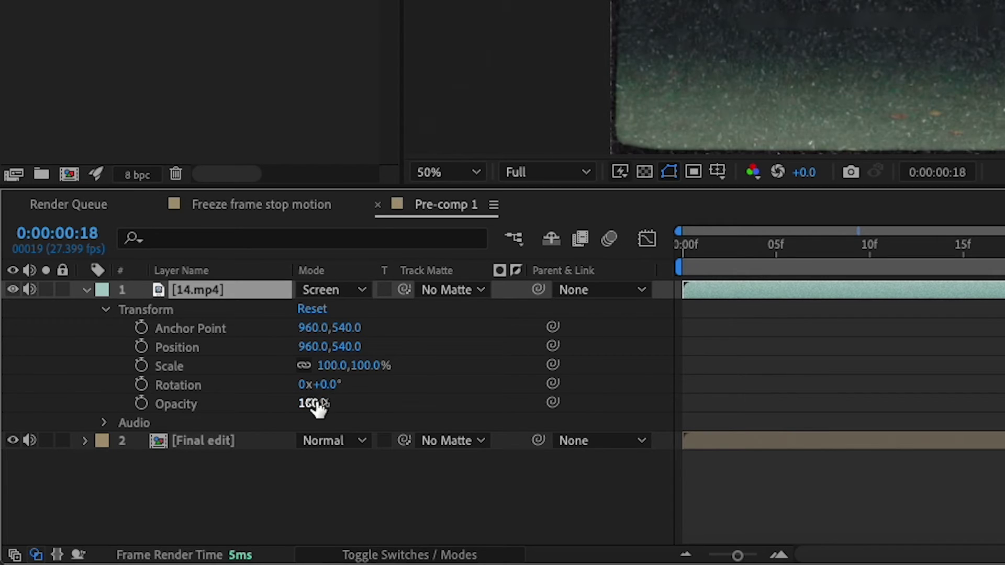
pyautogui.moveTo(151, 474); pyautogui.dragTo(127, 475)
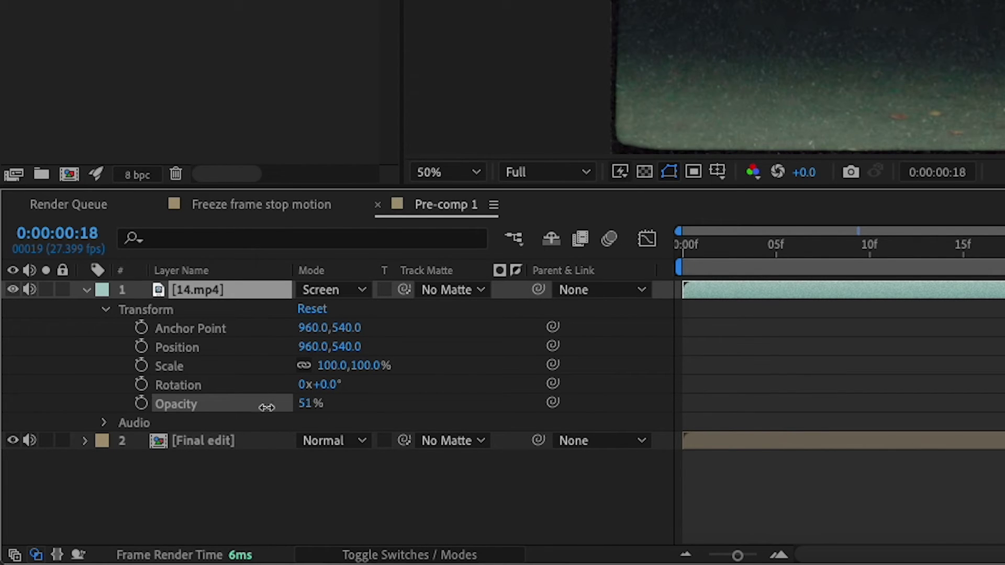
pyautogui.press('Return')
pyautogui.press('space')
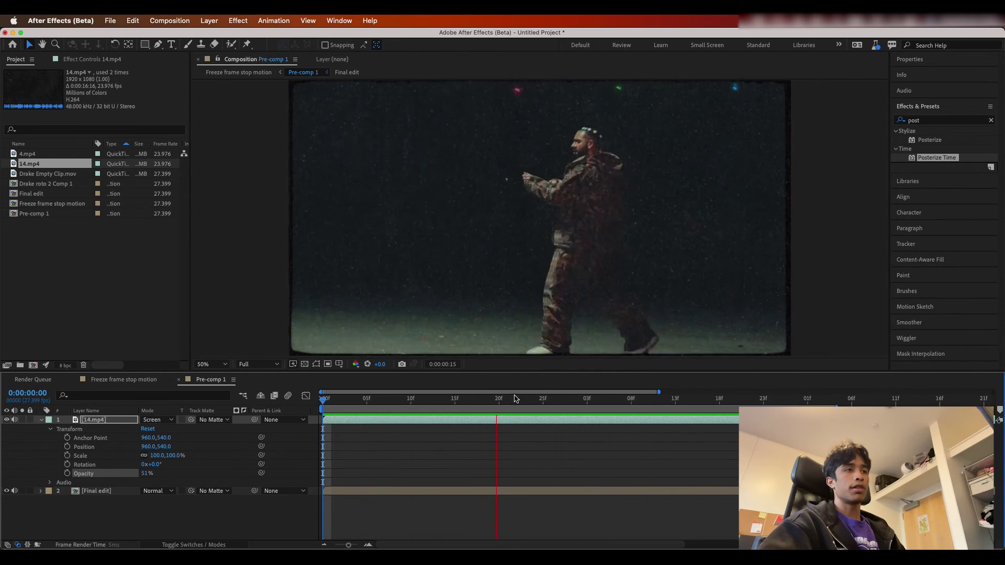
# Step: Preview from frame 17, then replace 'post' in the effects search with 'like and subscribe'
pyautogui.click(479, 401)
pyautogui.press('space')
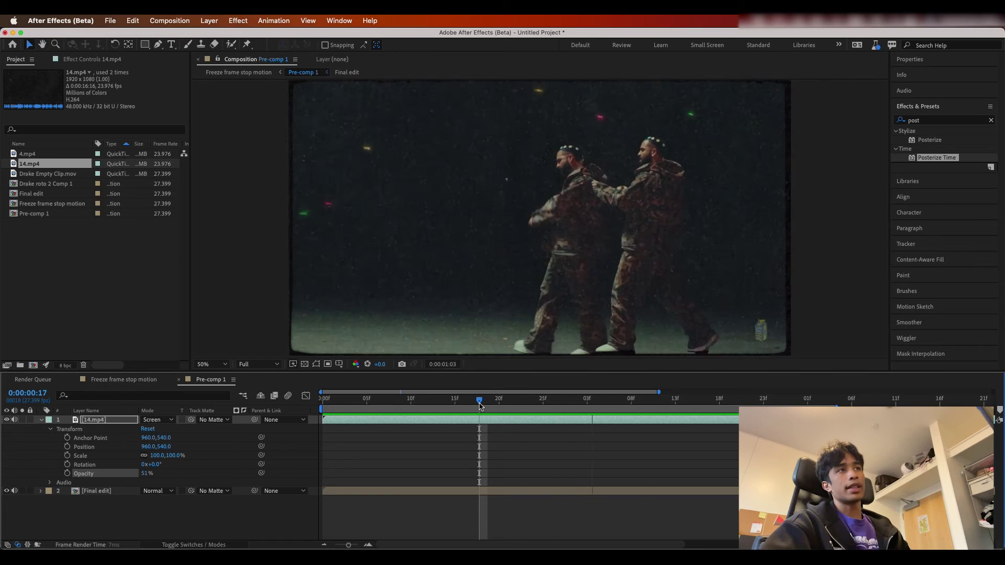
pyautogui.press('space')
pyautogui.click(941, 126)
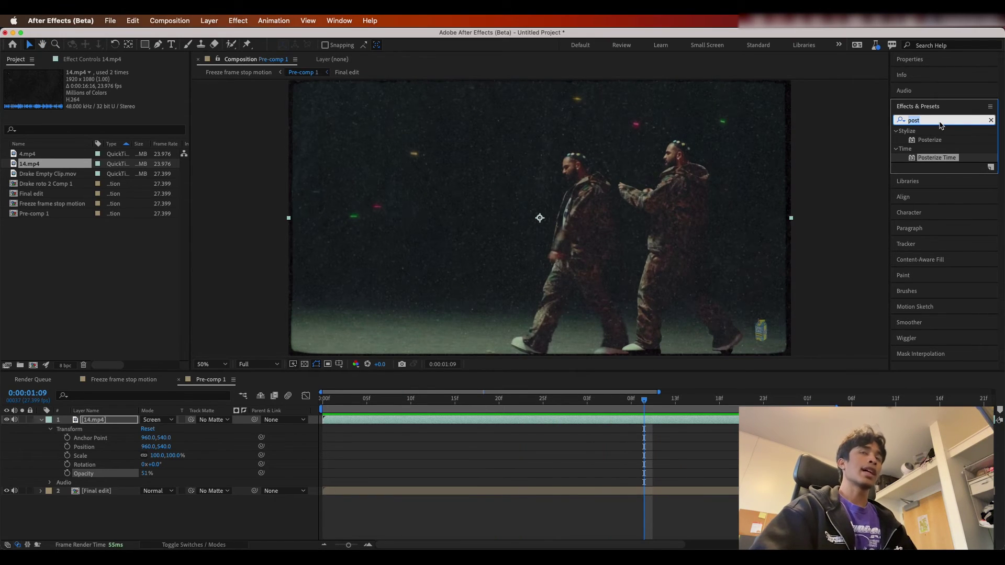
pyautogui.press('BackSpace')
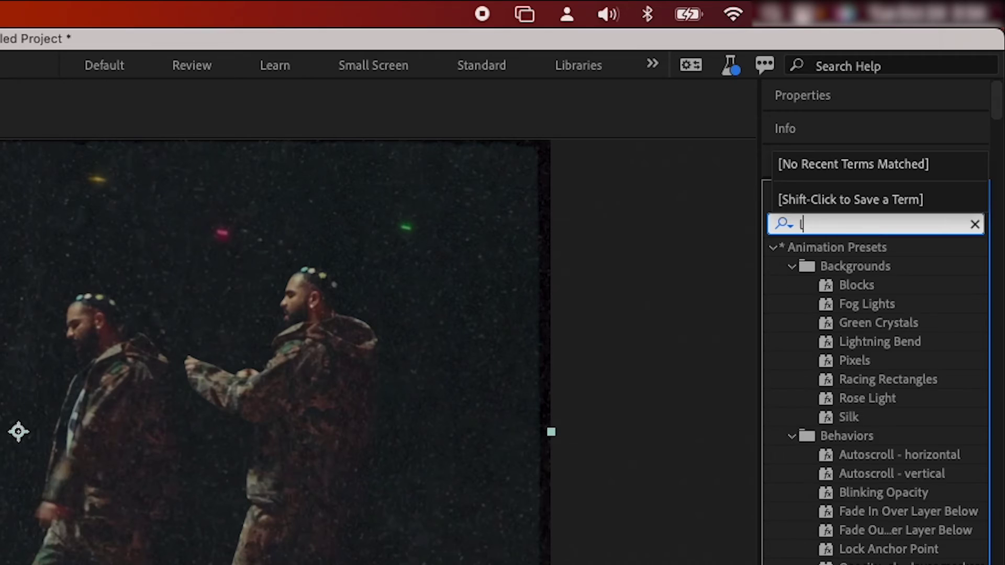
pyautogui.write('like and subsc')
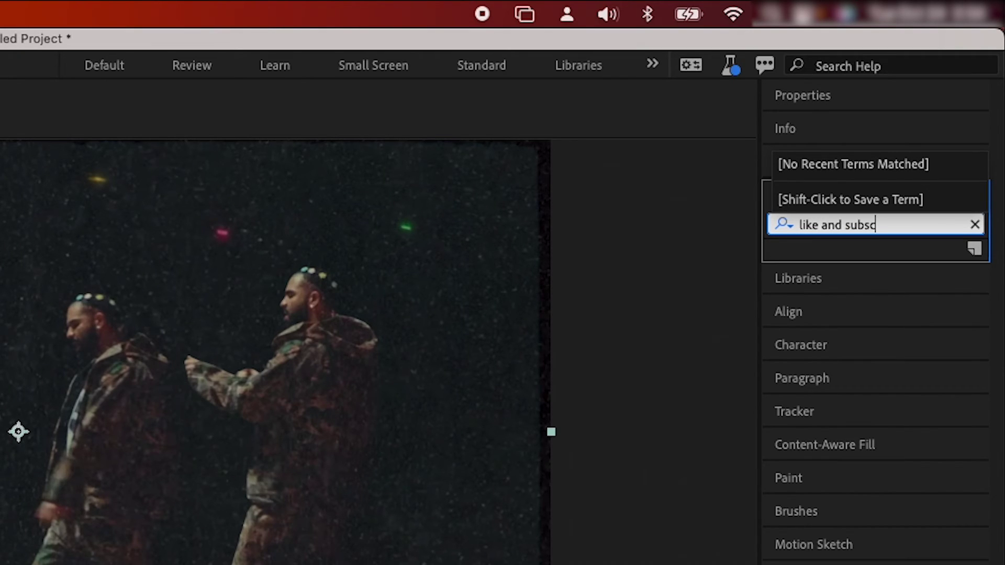
pyautogui.write('ribe')
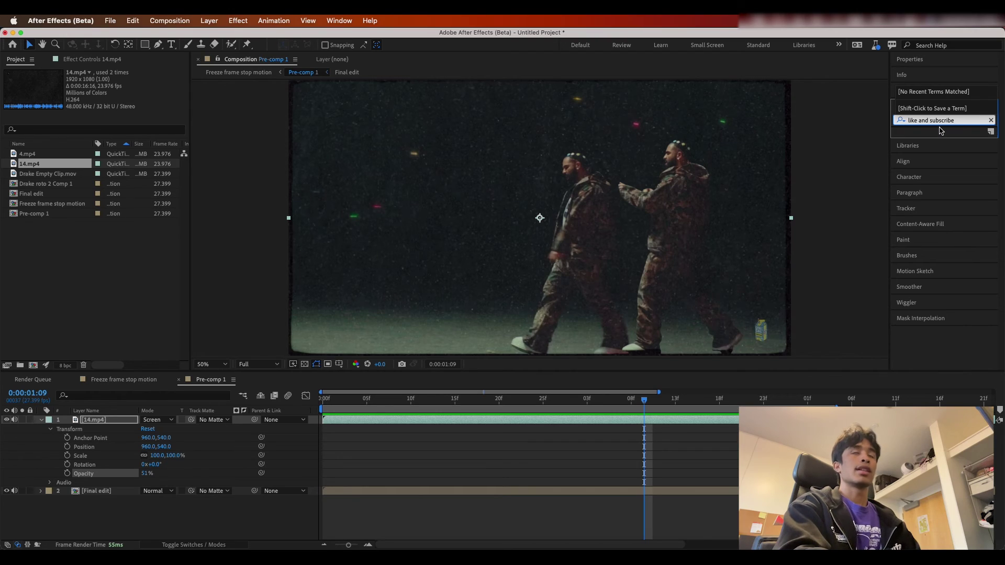
pyautogui.click(951, 129)
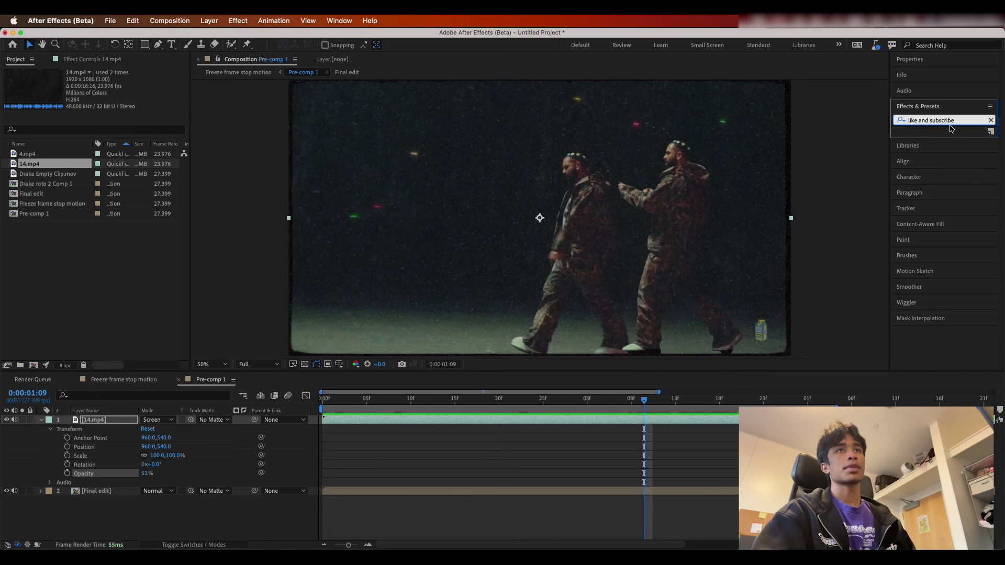